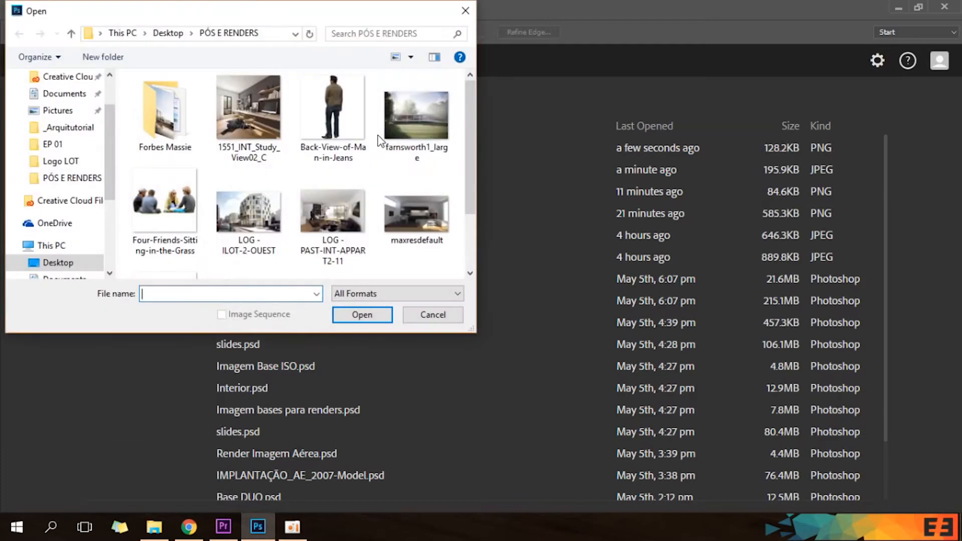
Open farnsworth1_large from the PÓS E RENDERS folder, and open Four-Friends-Sitting-in-the-Grass as a separate Photoshop document.
double_click(432, 125)
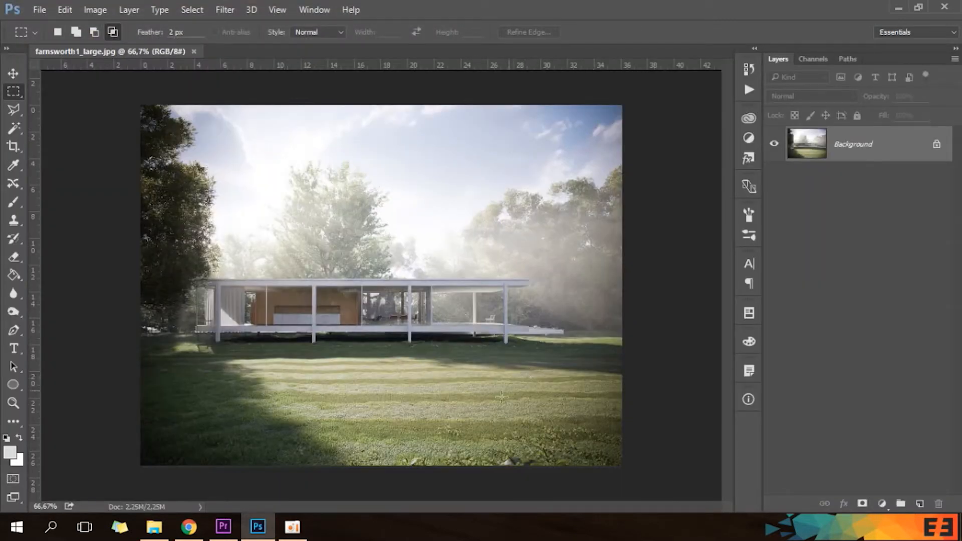
left_click(154, 527)
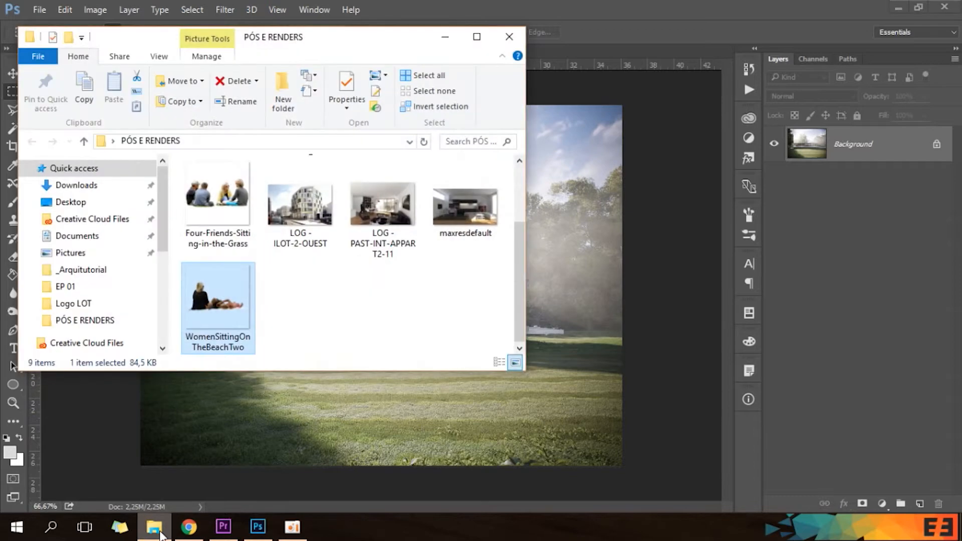
right_click(225, 206)
mouse_move(357, 340)
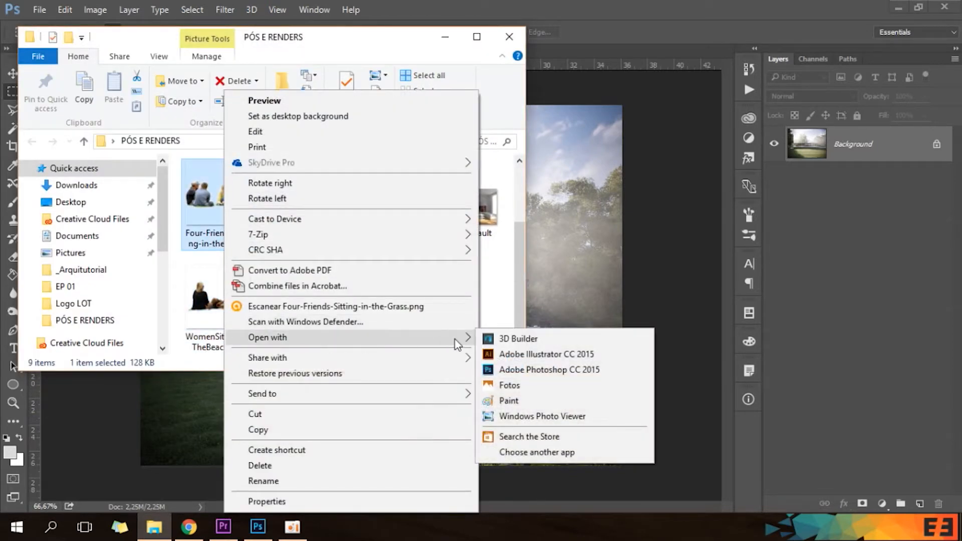
left_click(529, 371)
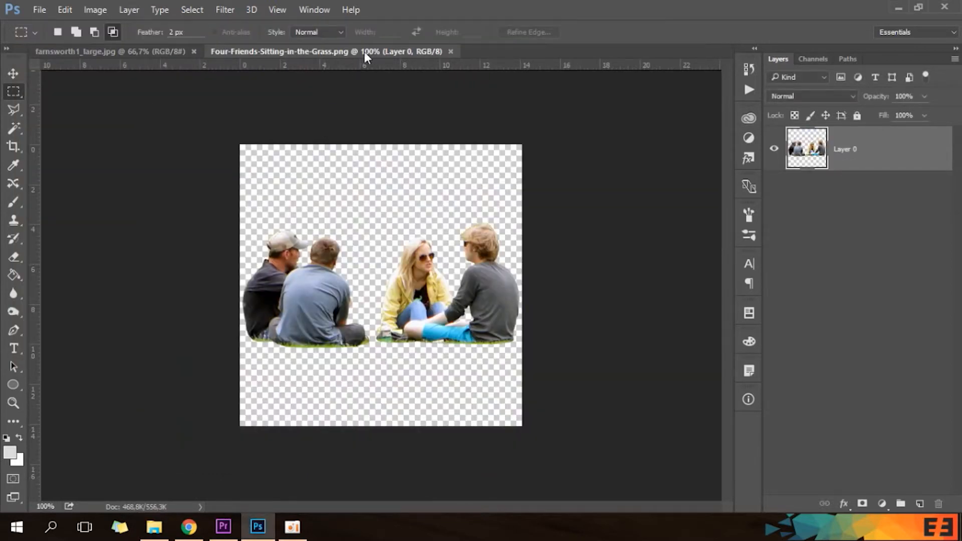
Place the WomenSittingOnTheBeachTwo image into the farnsworth1_large document and position it on the lawn in the lower-left foreground.
left_click(161, 52)
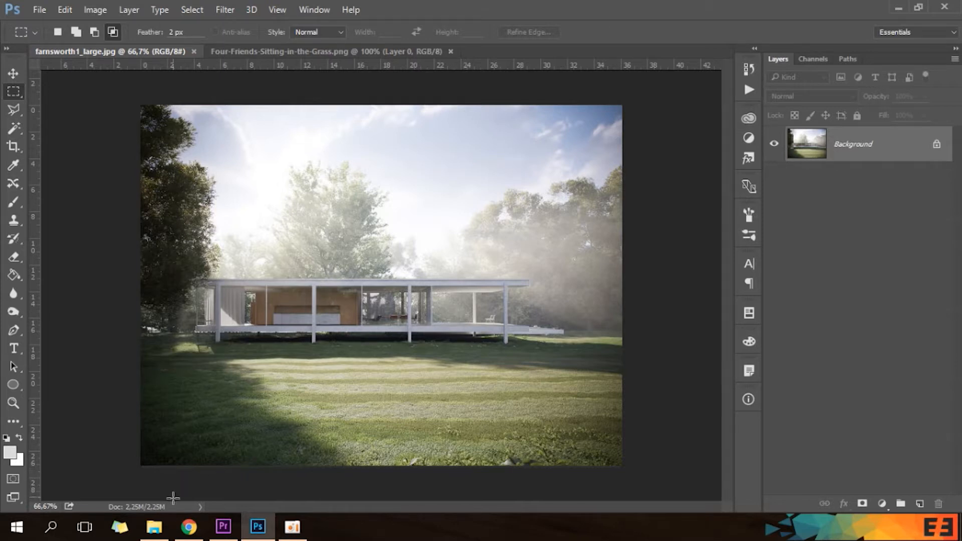
left_click(154, 527)
left_click(224, 301)
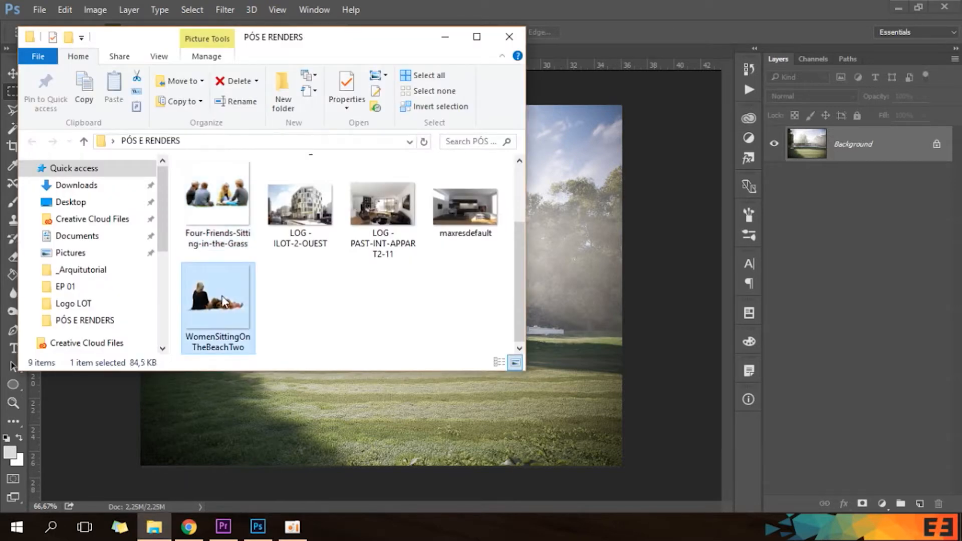
left_click_drag(211, 310, 591, 287)
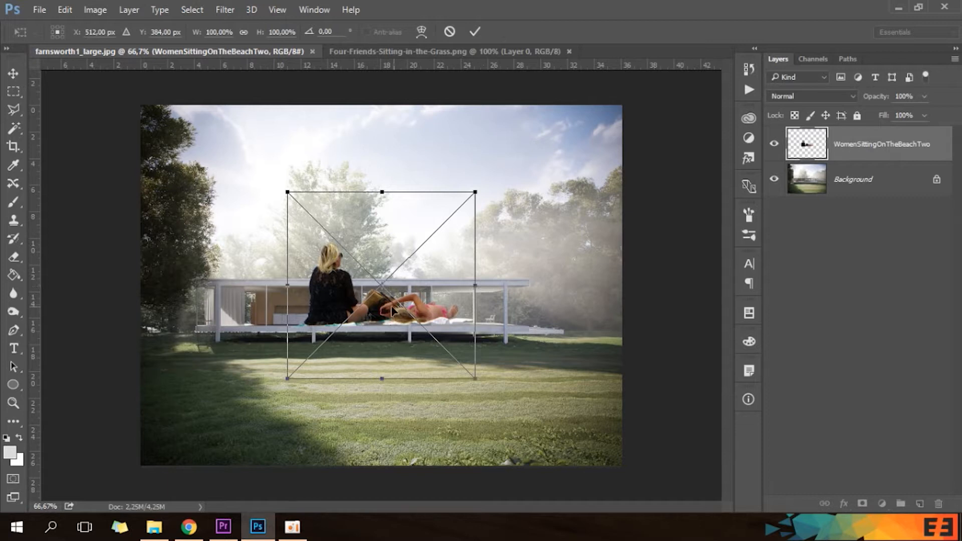
left_click_drag(393, 312, 274, 411)
key("Return")
key("m")
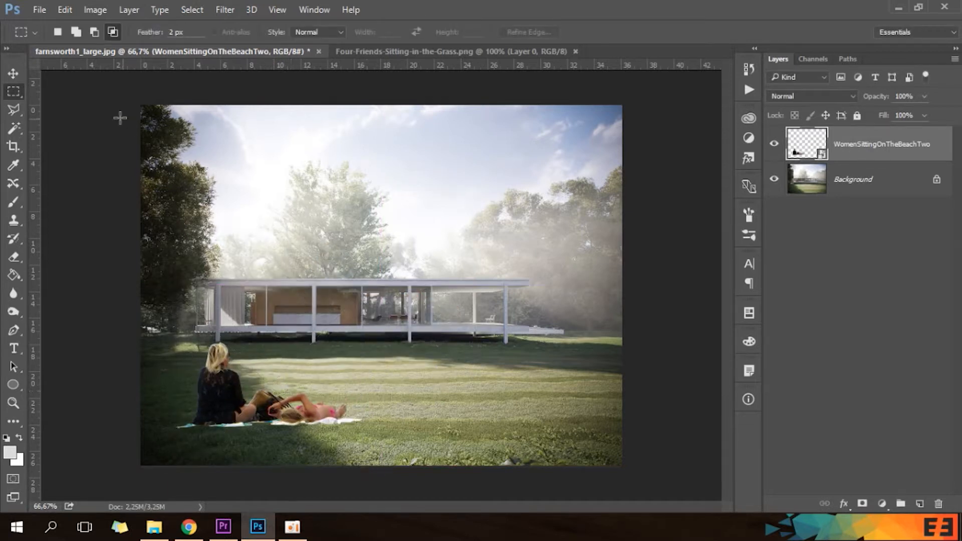
left_click(43, 10)
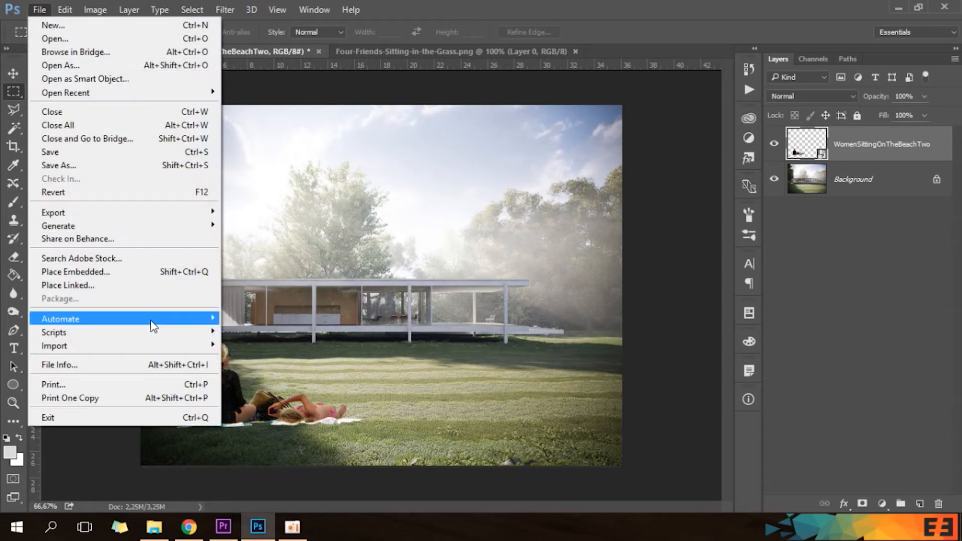
left_click(532, 2)
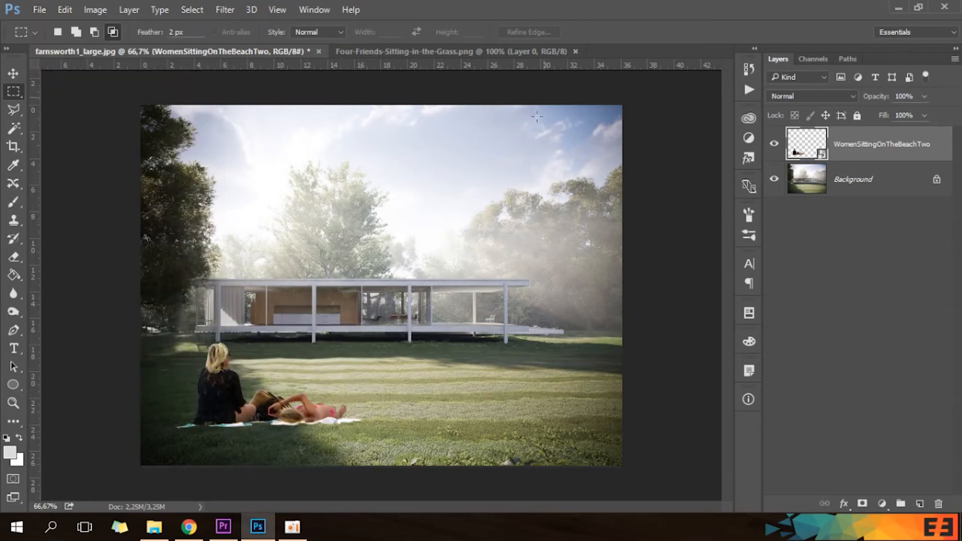
Copy the seated friends layer from Four-Friends-Sitting-in-the-Grass into the farnsworth1_large document, at the lower-right foreground of the lawn.
left_click(456, 53)
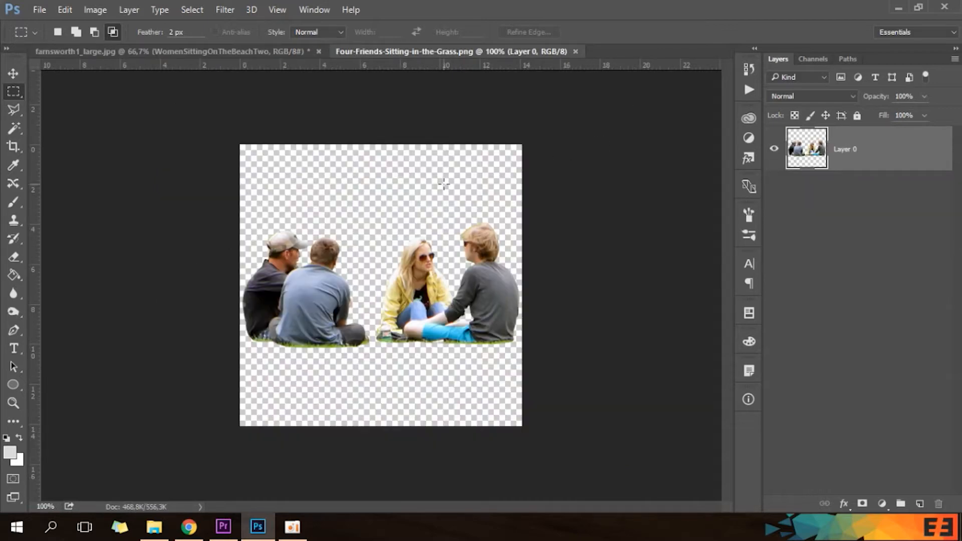
left_click(241, 52)
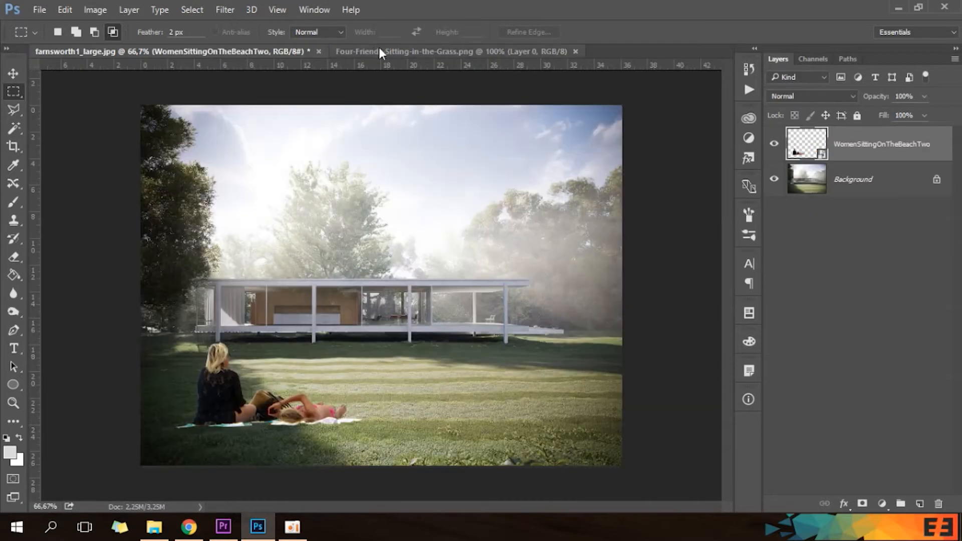
left_click(404, 50)
left_click_drag(922, 157, 572, 398)
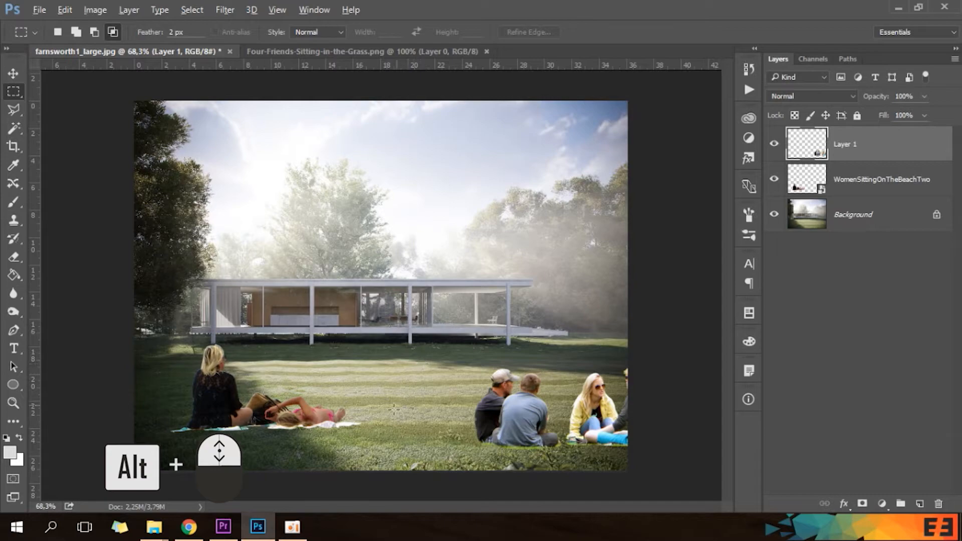
Examine the house and foreground figures at about 91% zoom, viewing the image from top to bottom.
scroll(409, 389, "up", 4)
scroll(410, 375, "down", 2)
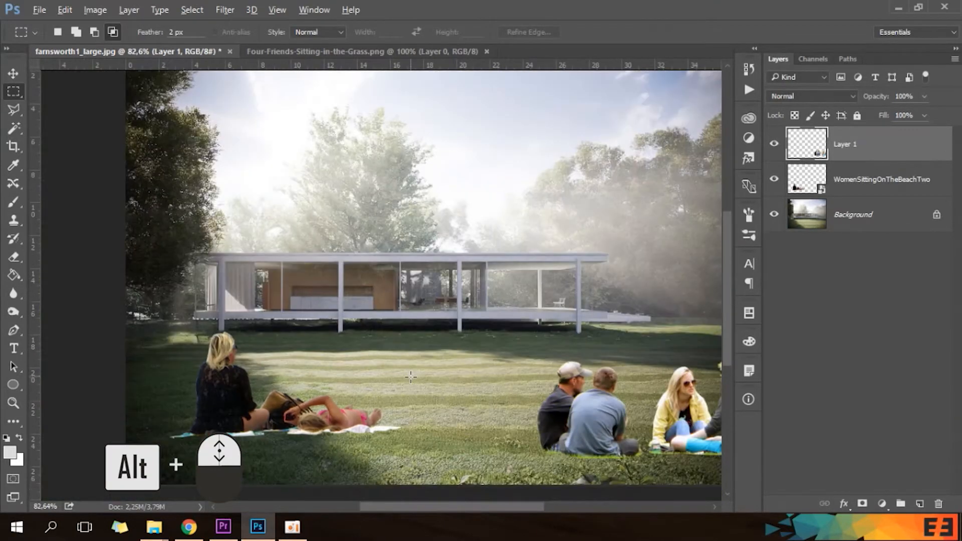
scroll(513, 411, "up", 1)
scroll(416, 389, "down", 3)
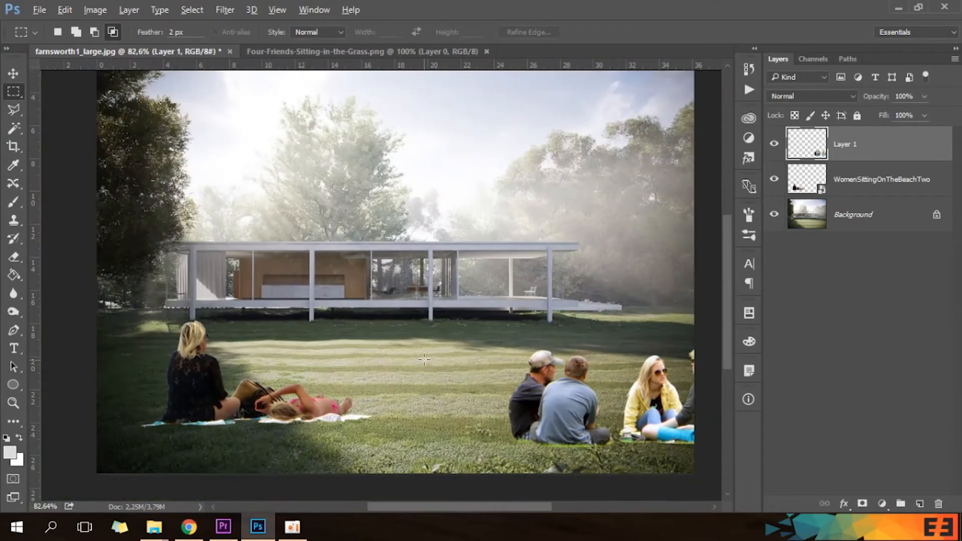
scroll(405, 420, "up", 2)
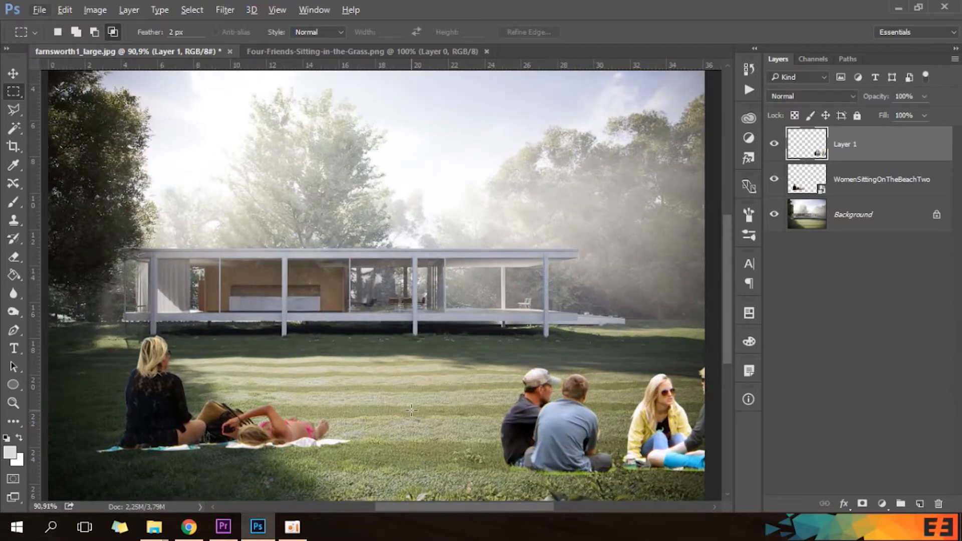
scroll(414, 408, "up", 1)
scroll(426, 401, "down", 2)
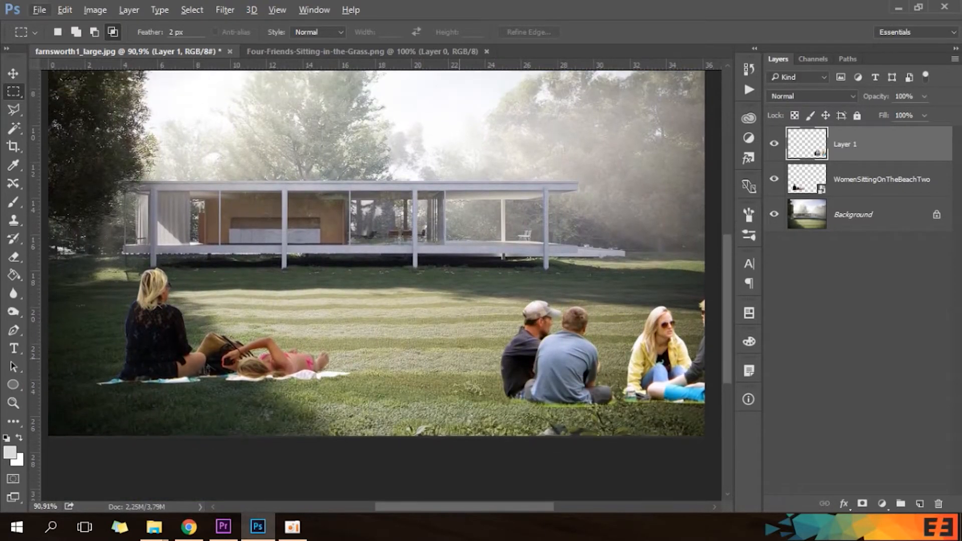
scroll(469, 394, "up", 2)
scroll(469, 390, "up", 1)
scroll(446, 376, "down", 4)
scroll(422, 359, "up", 1)
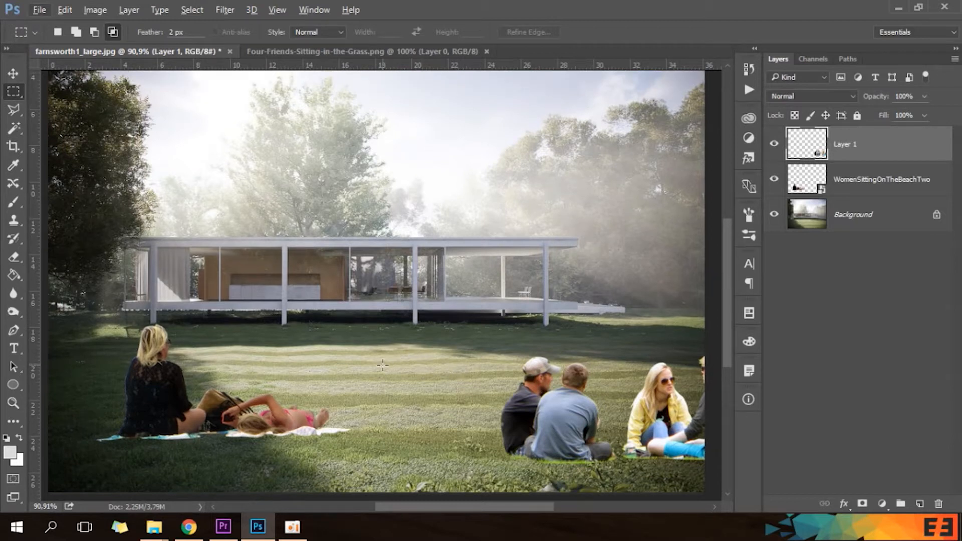
scroll(383, 365, "up", 1)
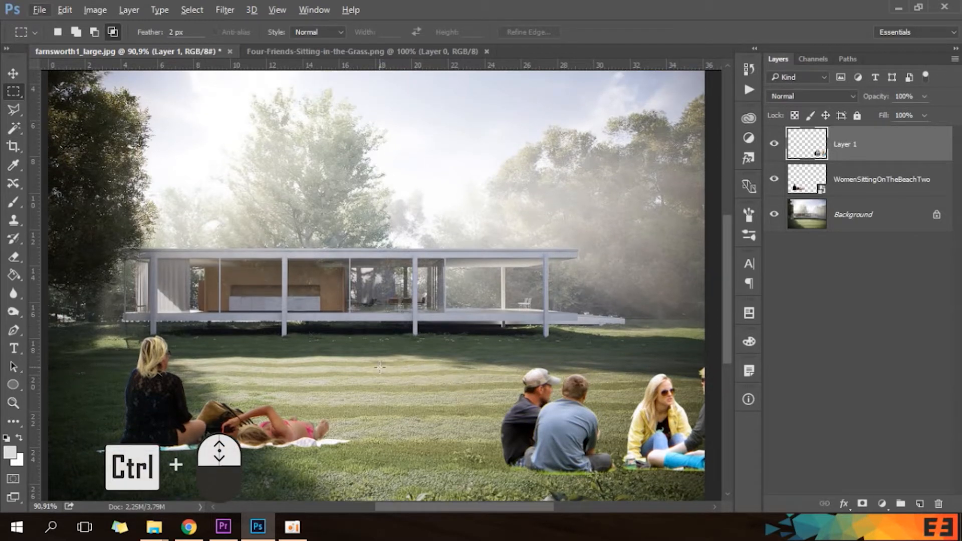
Inspect the composition from side to side, across the two women and the seated friends on the lawn.
scroll(384, 369, "left", 1)
scroll(396, 363, "right", 2)
scroll(388, 359, "left", 3)
scroll(385, 355, "left", 1)
scroll(394, 352, "right", 2)
scroll(394, 347, "left", 2)
scroll(387, 341, "right", 2)
scroll(389, 340, "right", 2)
scroll(390, 338, "left", 4)
scroll(391, 334, "up", 3)
scroll(398, 324, "down", 5)
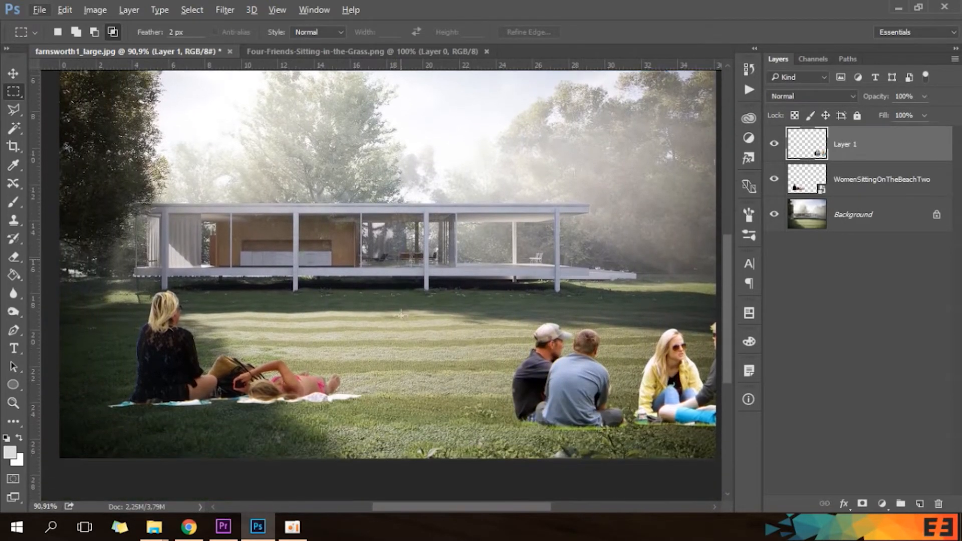
View the whole image fitted to the window, inspect the lying woman at about 202% zoom, and return to the fitted view.
key("ctrl+0")
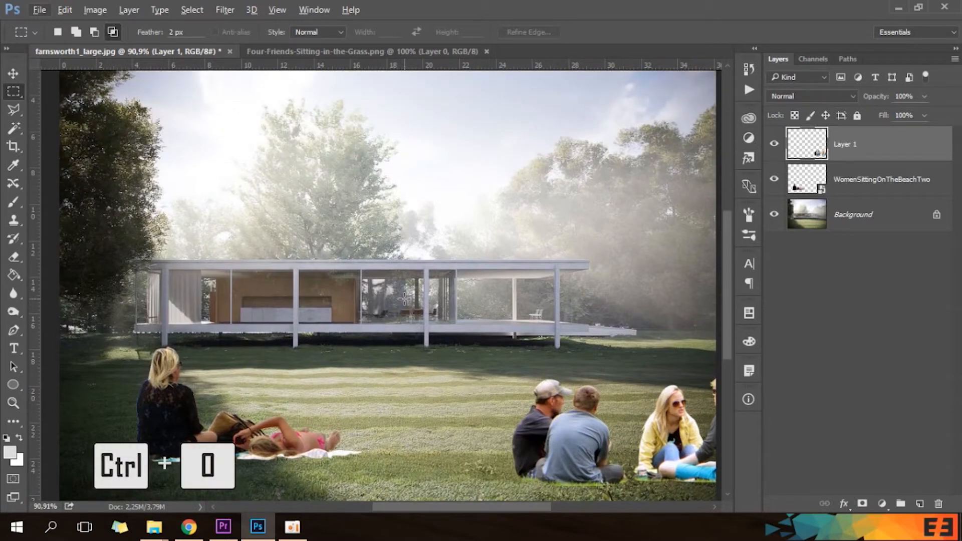
key("ctrl+0")
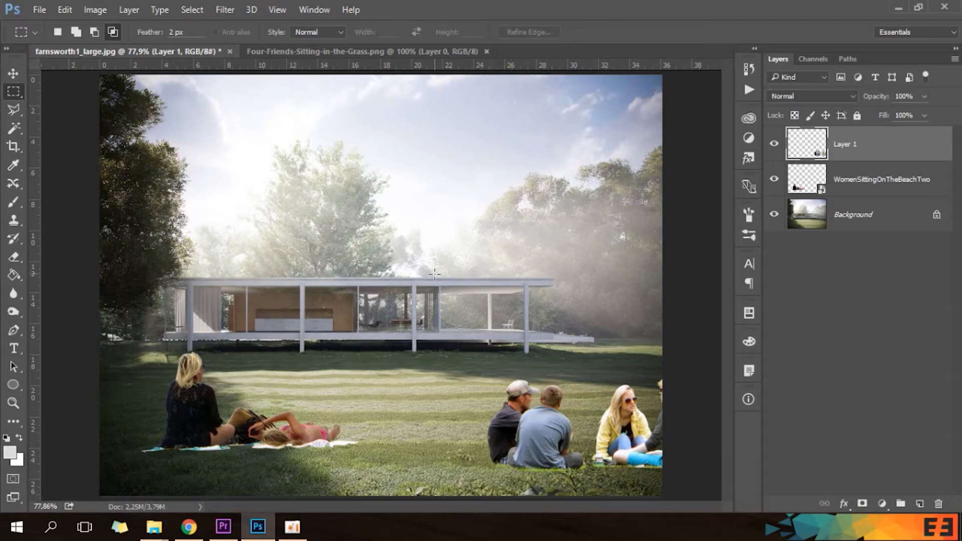
scroll(315, 409, "up", 6)
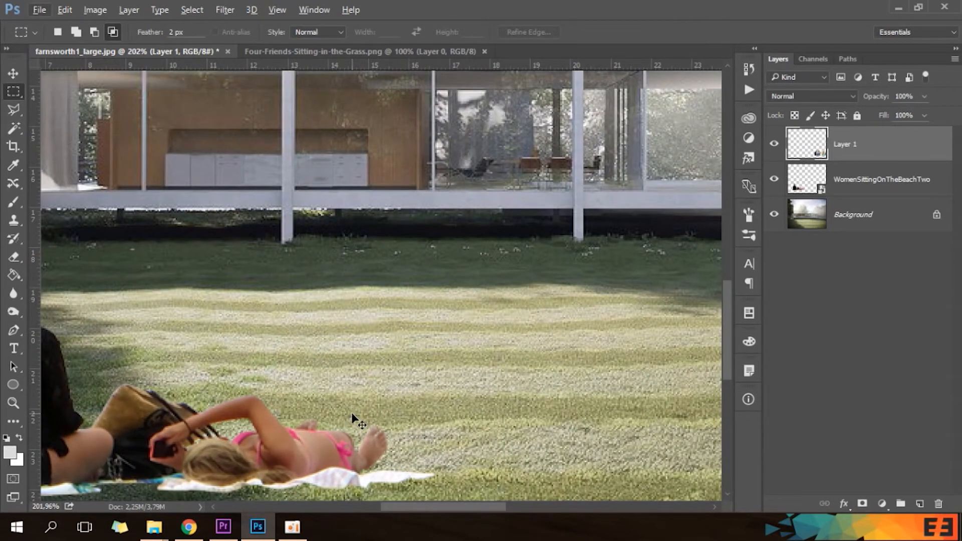
key("ctrl+0")
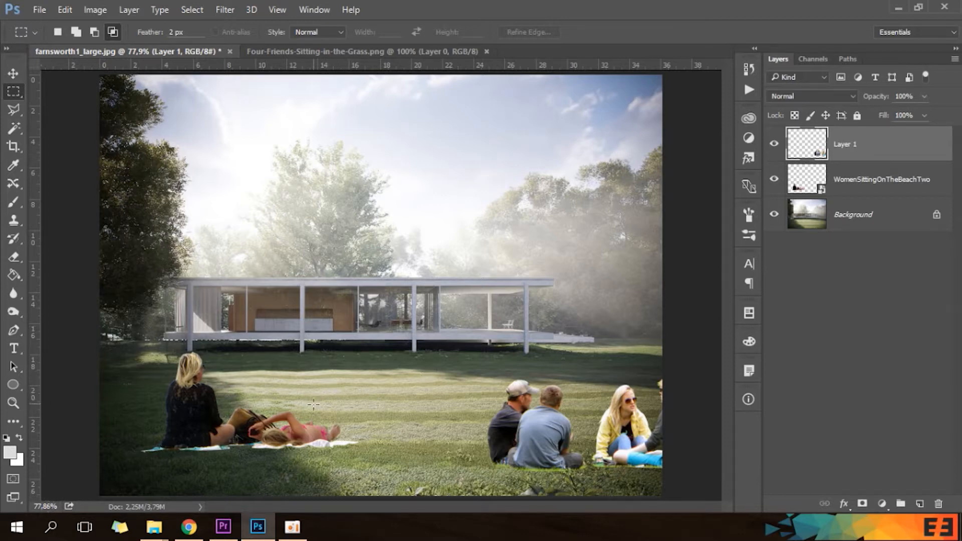
Examine the women on the lawn at closer zoom, and view the composition at 100%.
scroll(322, 423, "up", 3)
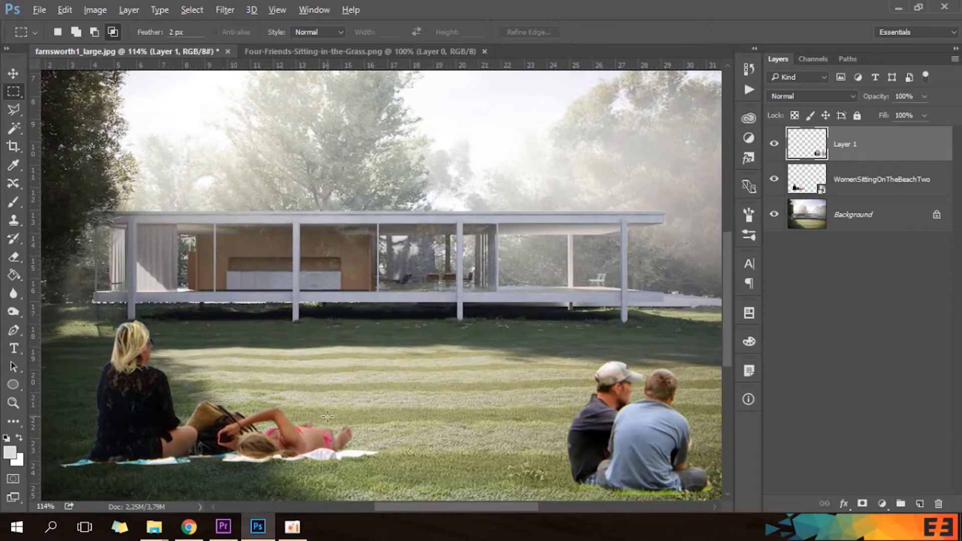
scroll(362, 408, "up", 3)
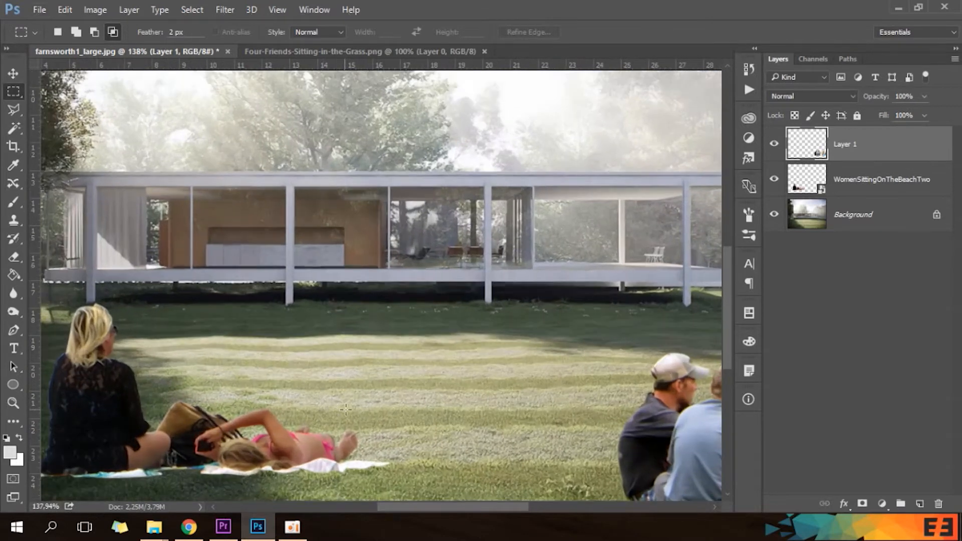
scroll(378, 401, "down", 6)
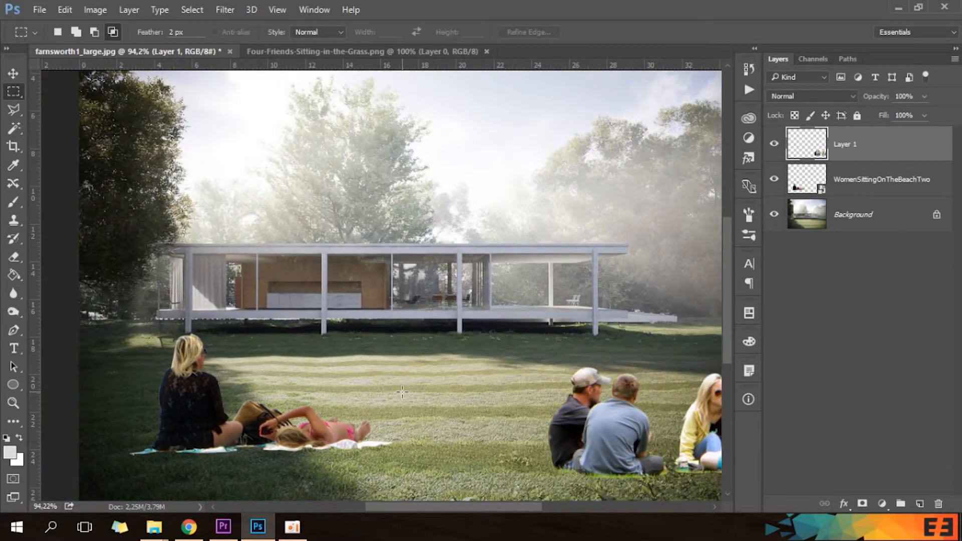
scroll(396, 385, "down", 1)
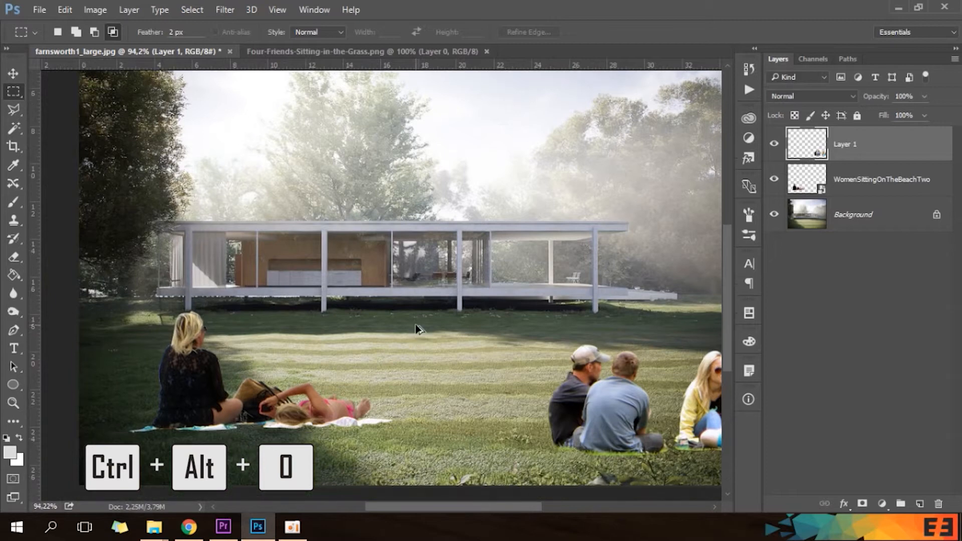
key("ctrl+alt+0")
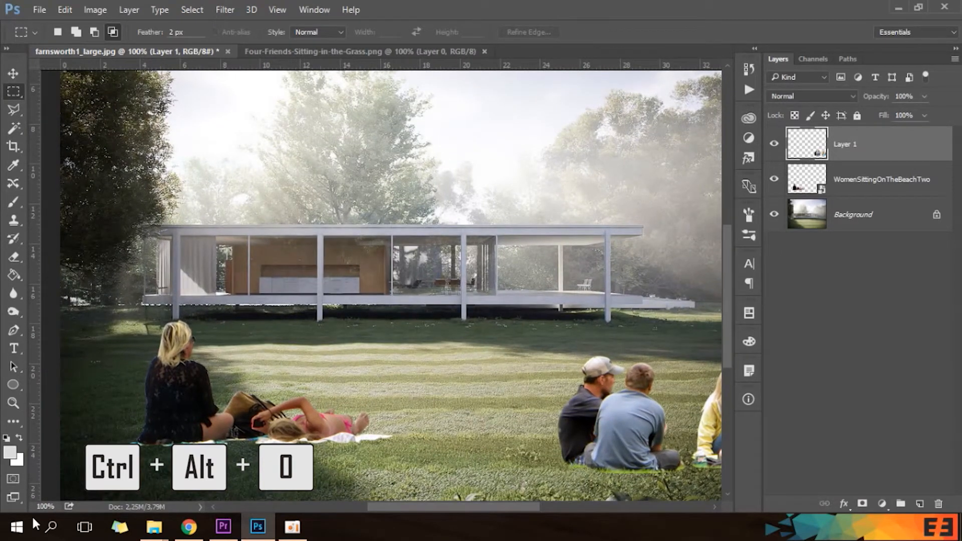
scroll(403, 377, "down", 1)
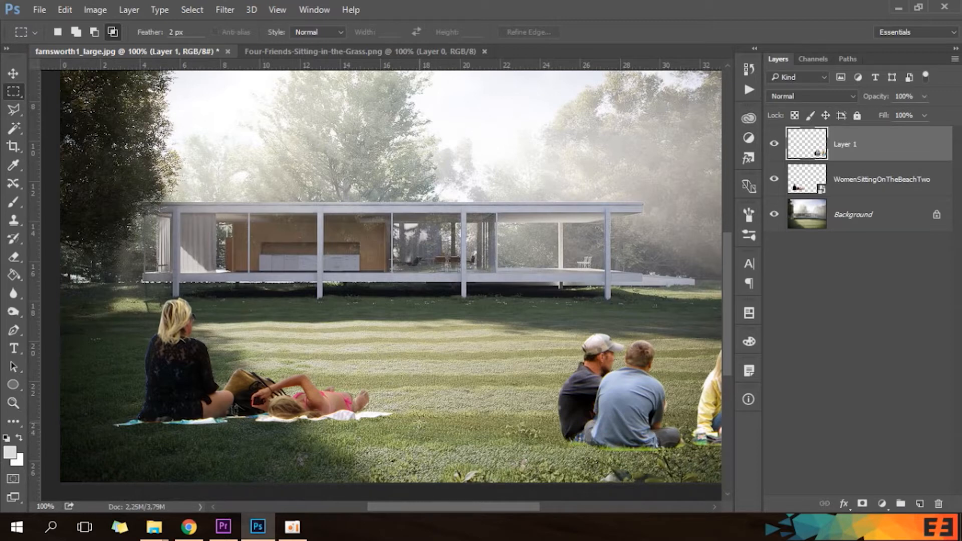
Check the lying woman at about 214% zoom, the whole image fitted to the window, and the house and figures at 100%.
scroll(406, 408, "up", 5)
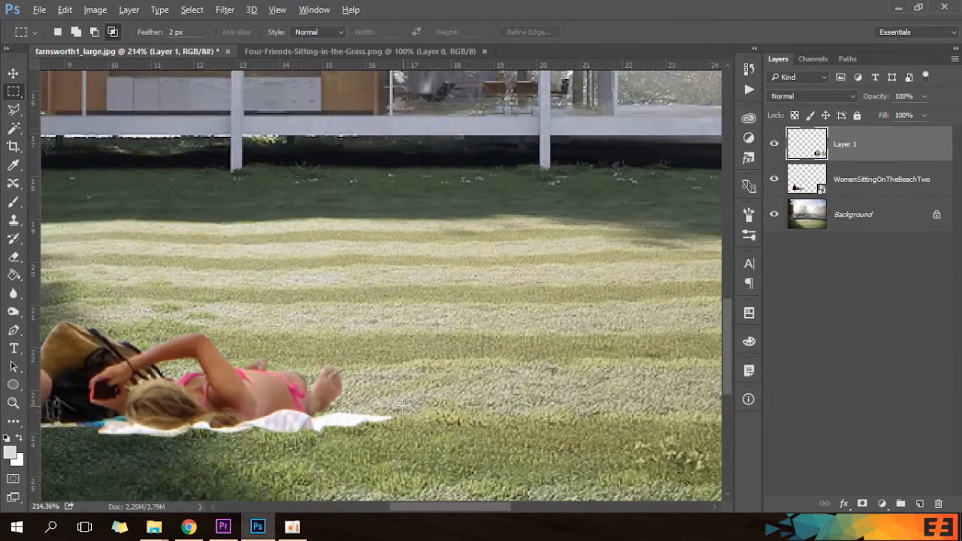
key("ctrl+0")
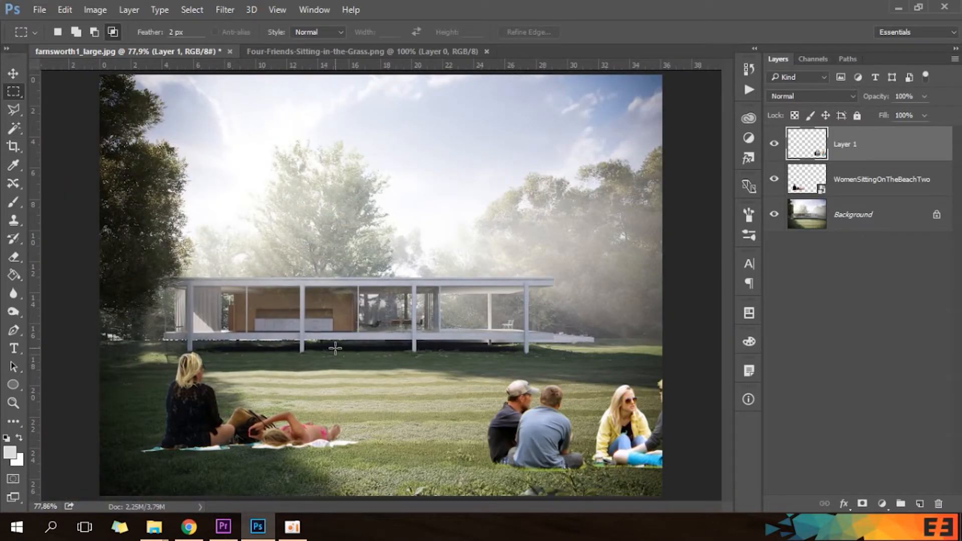
key("ctrl+1")
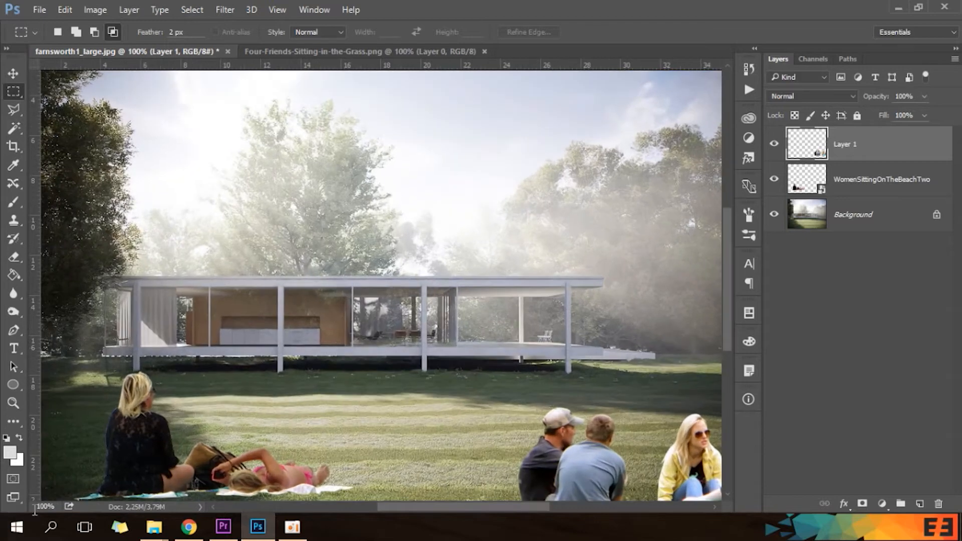
scroll(281, 348, "down", 2)
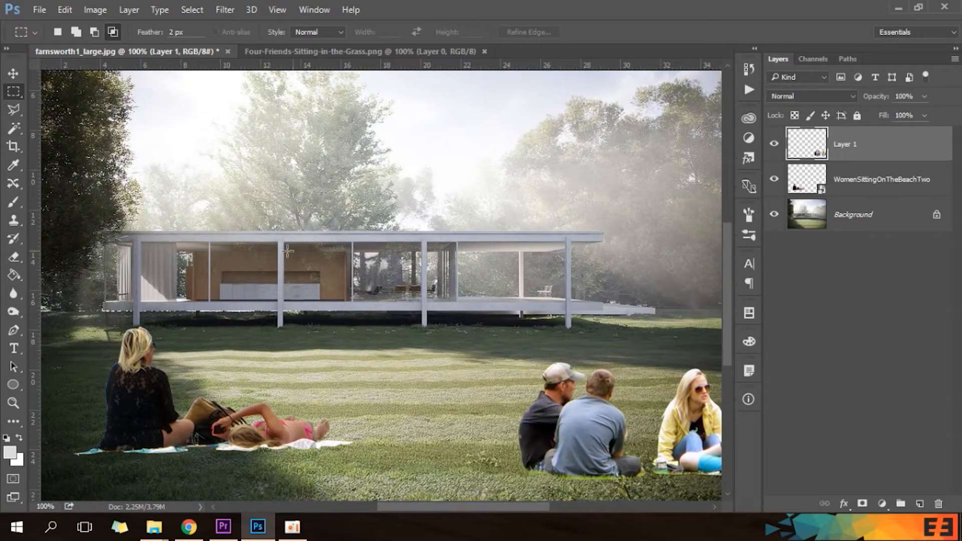
scroll(368, 296, "up", 1)
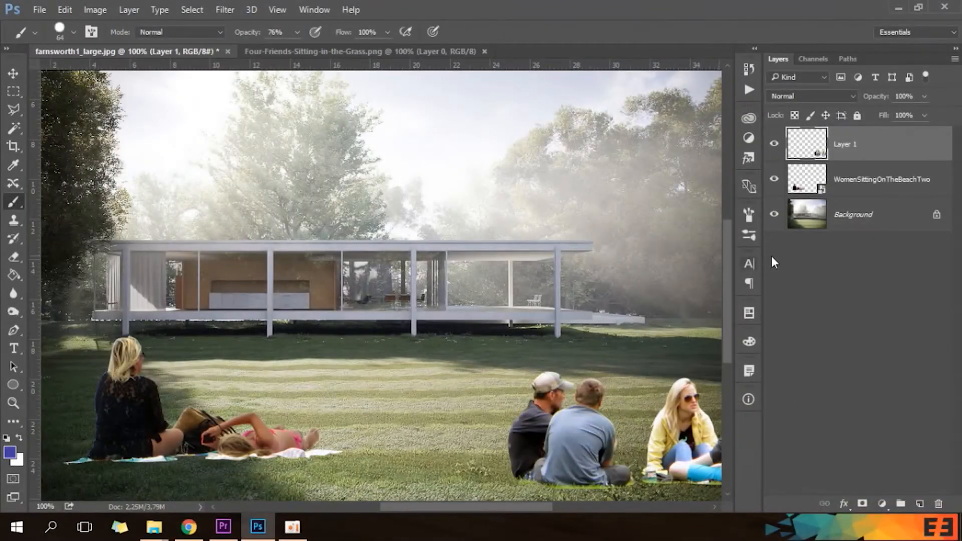
Paint three loose blue brush strokes over the trees and the house on Layer 1.
scroll(376, 311, "down", 3)
scroll(376, 312, "up", 1)
scroll(376, 312, "down", 1)
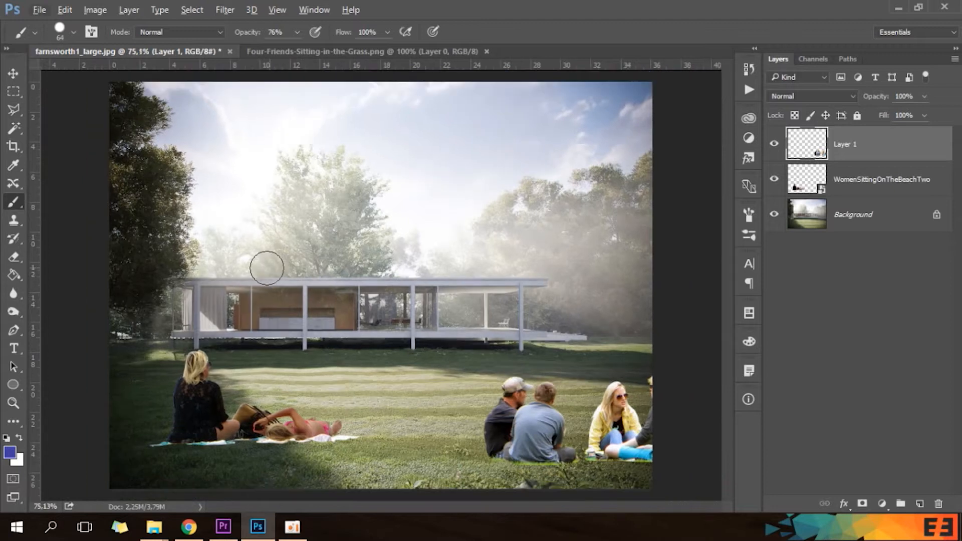
left_click_drag(342, 169, 262, 196)
left_click_drag(451, 225, 236, 266)
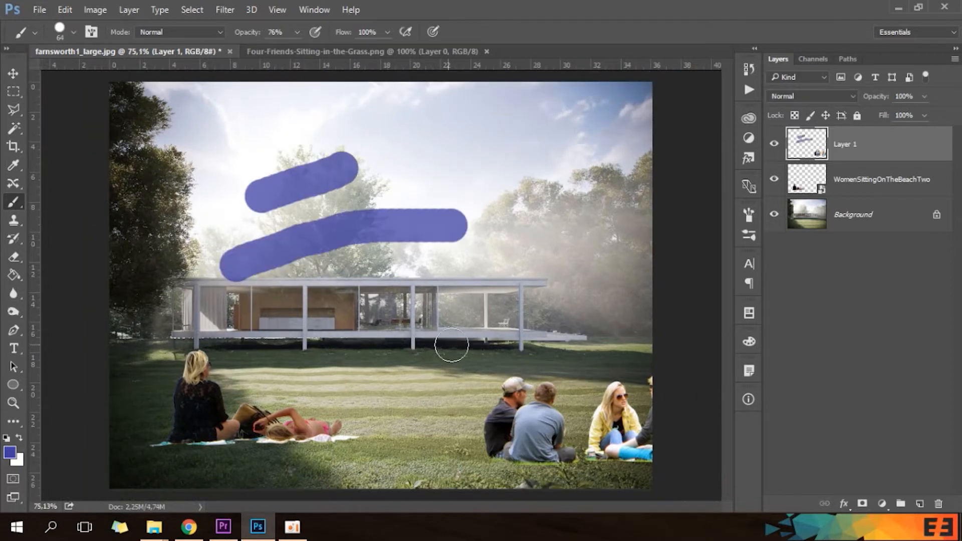
left_click_drag(440, 332, 375, 307)
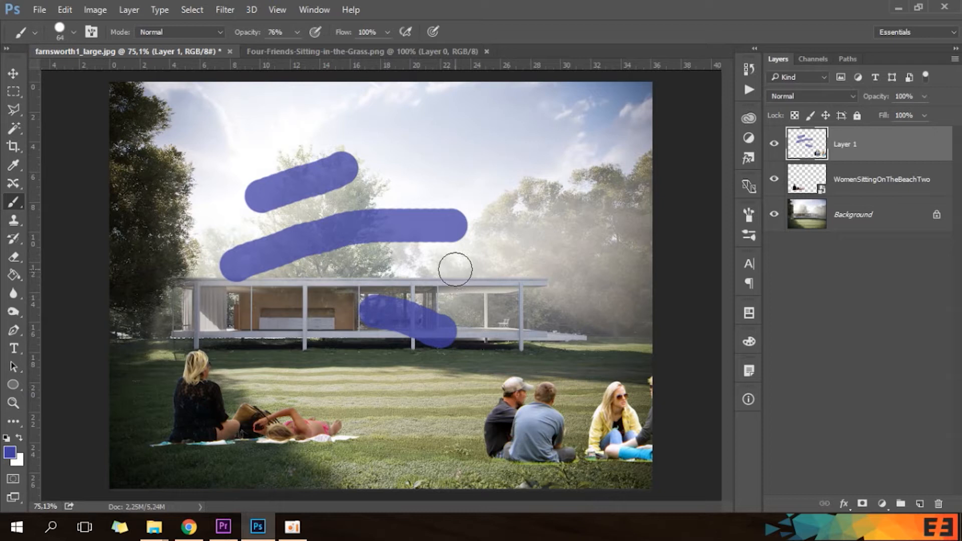
Undo and redo the stroke over the house's glazing several times in a row.
key("ctrl+z")
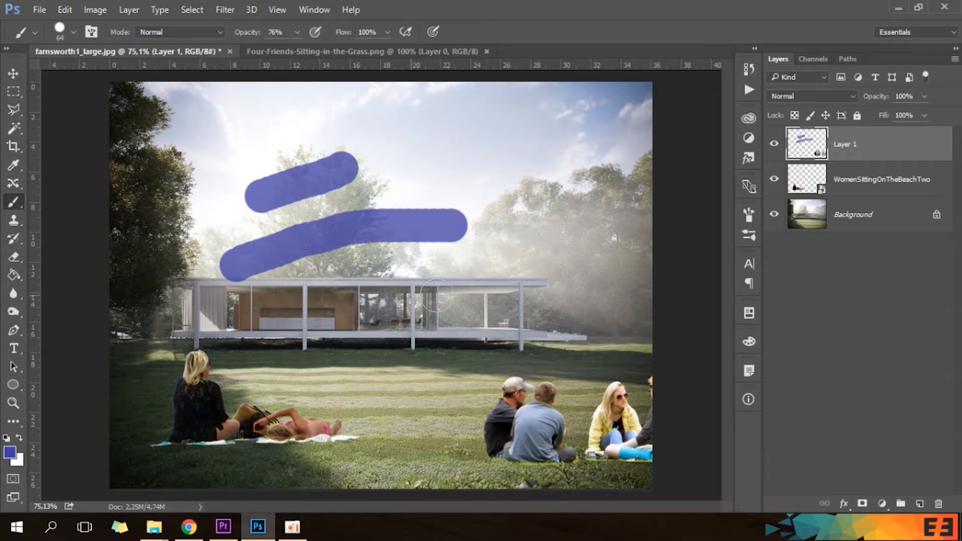
key("ctrl+z")
key("ctrl+z")
key("ctrl+z")
key("ctrl+z")
Step backward through the history to remove the two strokes over the trees and sky.
key("ctrl+alt+z")
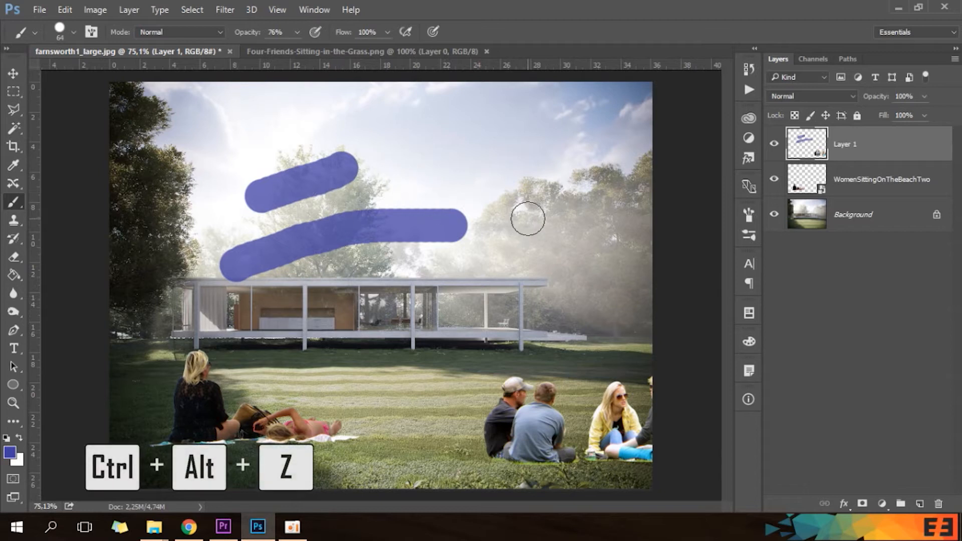
key("ctrl+alt+z")
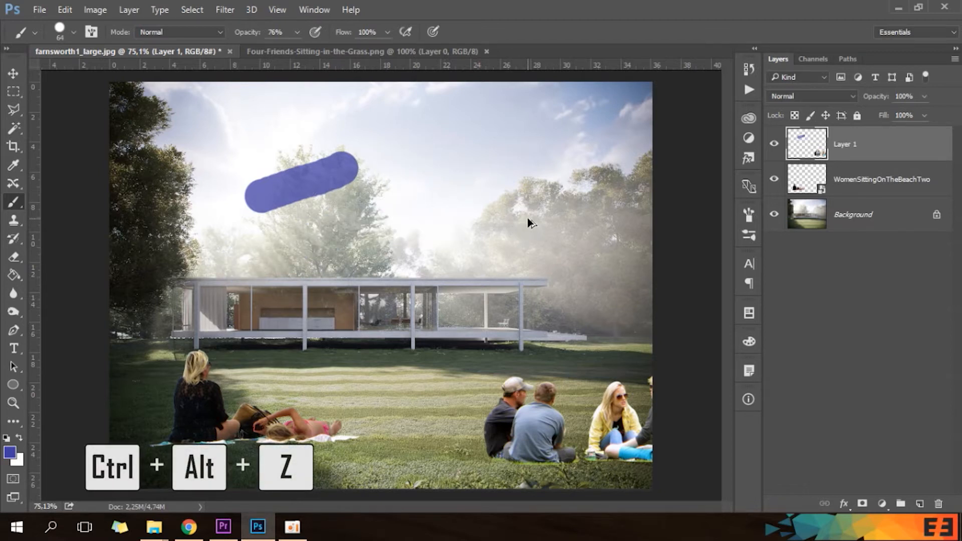
key("ctrl+alt+z")
Paint five slanted blue strokes across the trees, the house and the sky on Layer 1.
left_click_drag(327, 161, 244, 266)
left_click_drag(363, 231, 333, 318)
mouse_move(516, 254)
left_mouse_down()
mouse_move(511, 297)
mouse_move(449, 378)
left_mouse_up()
left_click_drag(629, 182, 635, 285)
left_click_drag(512, 168, 415, 249)
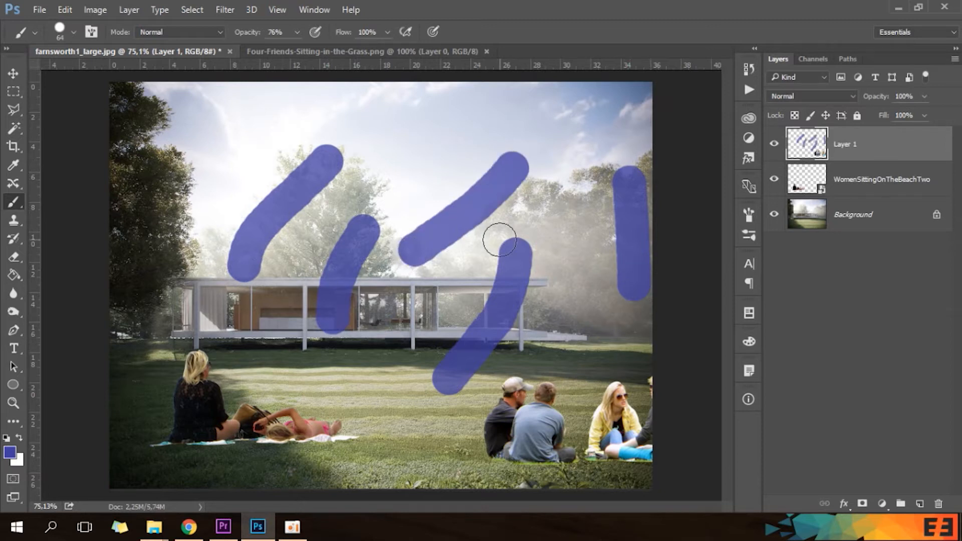
Step backward through the history until all five slanted strokes are removed.
key("ctrl+alt+z")
key("ctrl+alt+z")
key("ctrl+alt+z")
key("ctrl+alt+z")
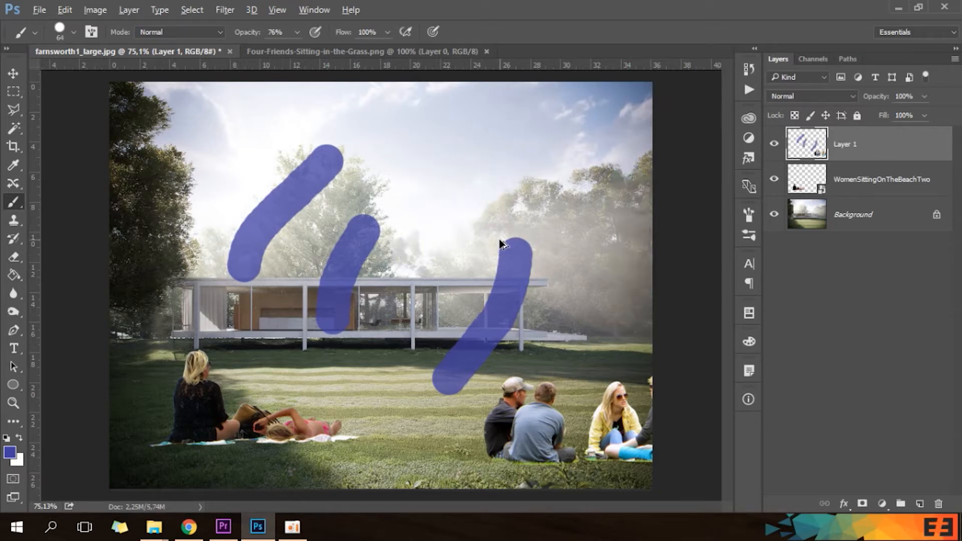
key("ctrl+alt+z")
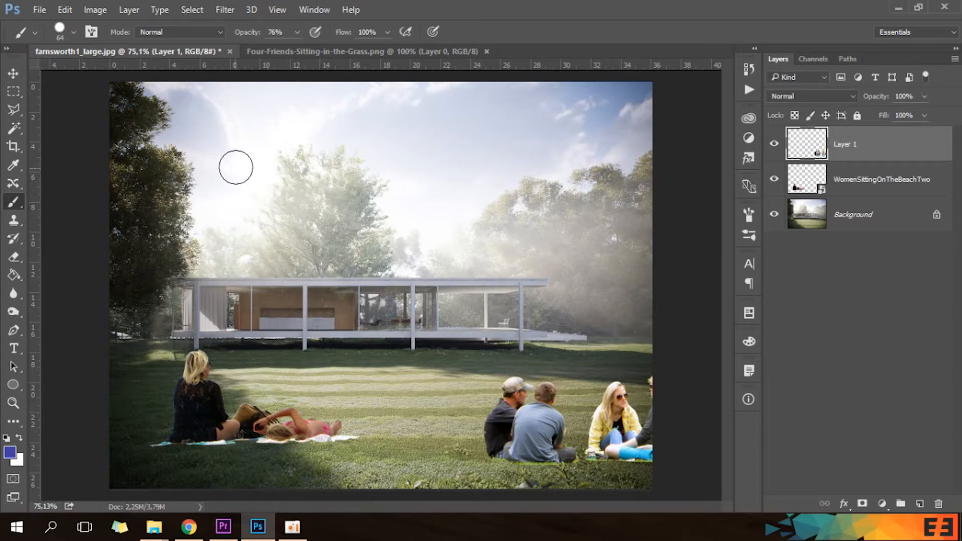
Cover the sky, house and lawn with many short blue brush strokes on Layer 1.
left_click_drag(254, 132, 166, 228)
left_click_drag(238, 265, 335, 193)
mouse_move(486, 232)
left_mouse_down()
mouse_move(485, 273)
mouse_move(409, 341)
left_mouse_up()
left_click_drag(407, 200, 351, 314)
left_click_drag(251, 386, 256, 431)
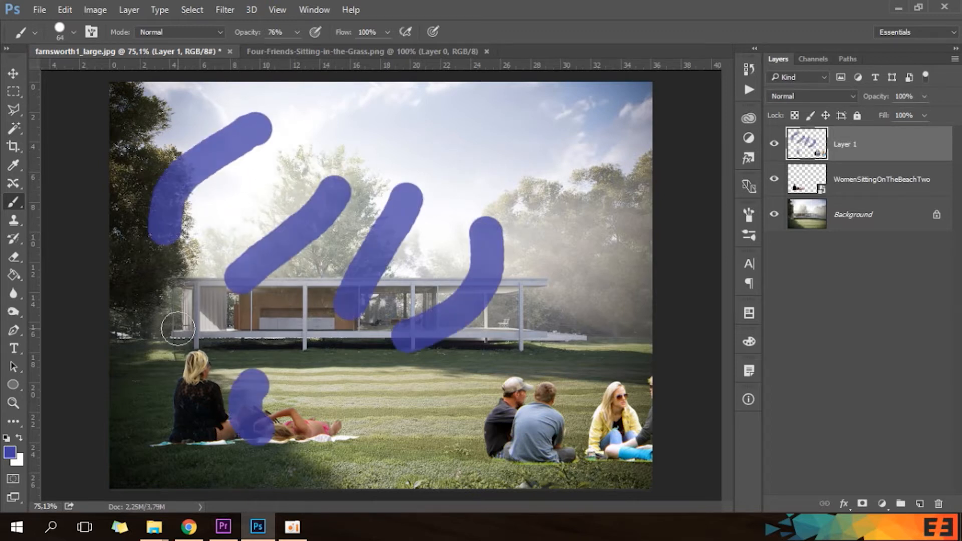
left_click_drag(170, 326, 261, 333)
left_click_drag(351, 416, 464, 391)
left_click_drag(534, 273, 534, 388)
left_click_drag(454, 143, 502, 198)
left_click_drag(381, 148, 296, 241)
left_click_drag(260, 336, 371, 386)
left_click_drag(458, 352, 517, 295)
left_click_drag(535, 224, 531, 177)
left_click_drag(435, 182, 353, 285)
left_click_drag(301, 299, 233, 258)
mouse_move(226, 192)
left_mouse_down()
mouse_move(209, 169)
mouse_move(292, 158)
left_mouse_up()
left_click_drag(430, 134, 472, 139)
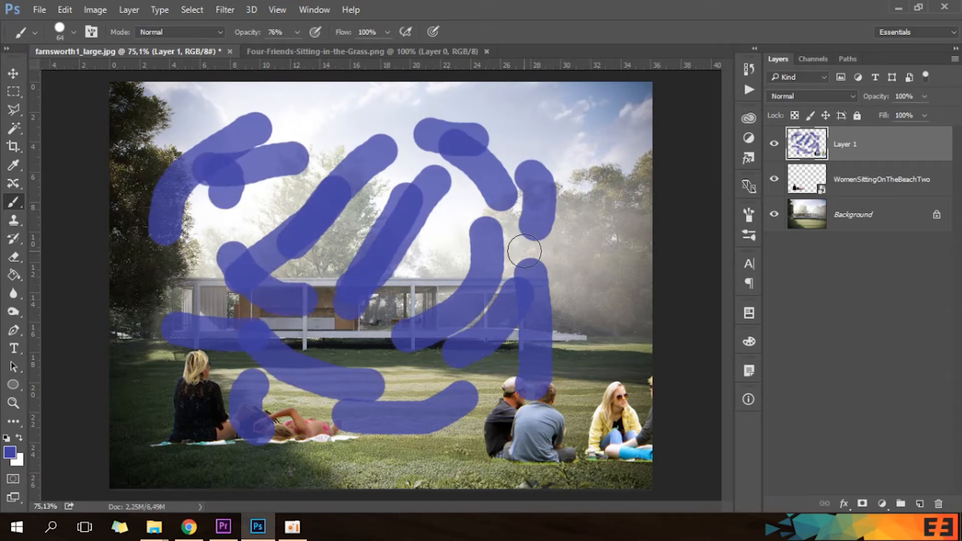
Step backward through the history to remove the last few brush strokes.
key("ctrl+alt+z")
key("ctrl+alt+z")
key("ctrl+alt+z")
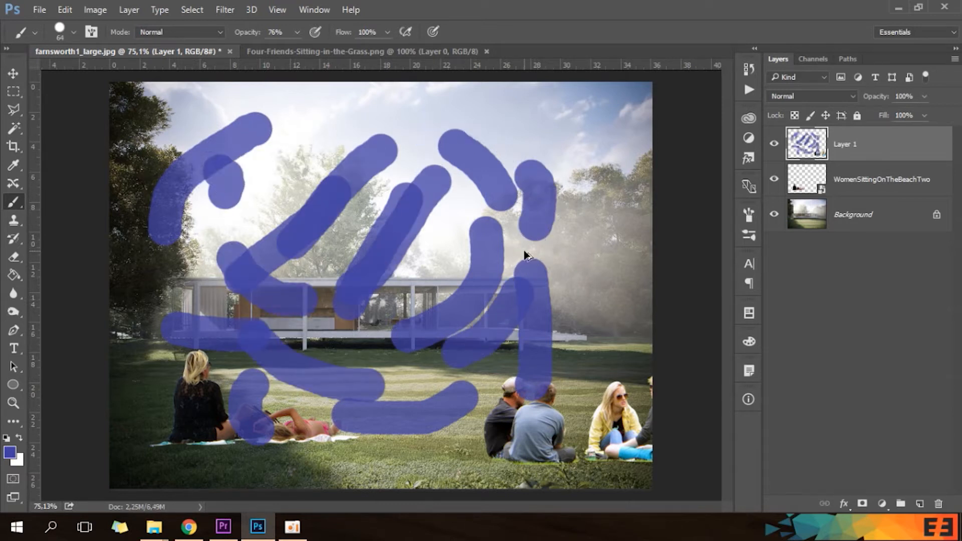
key("ctrl+alt+z")
key("ctrl+alt+z")
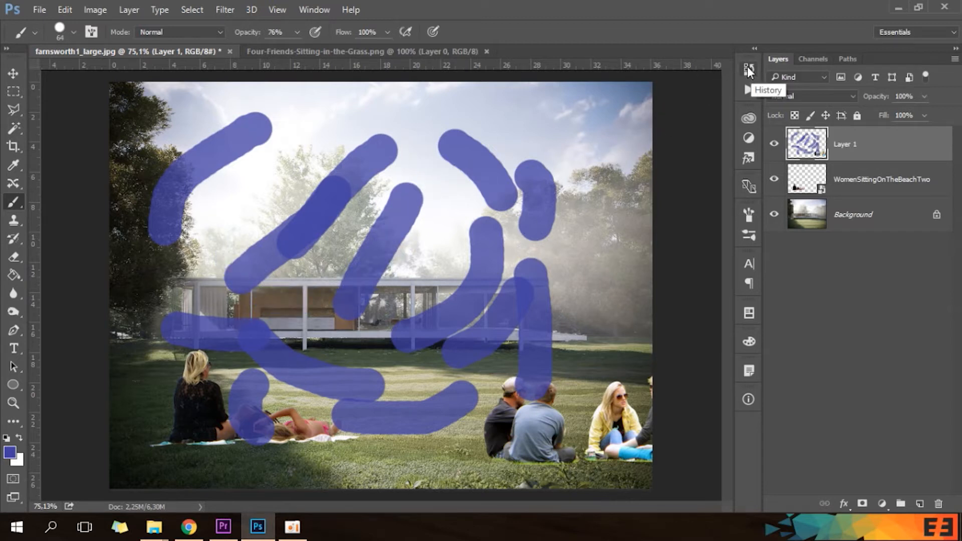
Revert the image to the Drag Layer history state and review the list of recorded states.
left_click(749, 70)
scroll(657, 226, "up", 2)
scroll(652, 228, "down", 2)
scroll(651, 285, "up", 2)
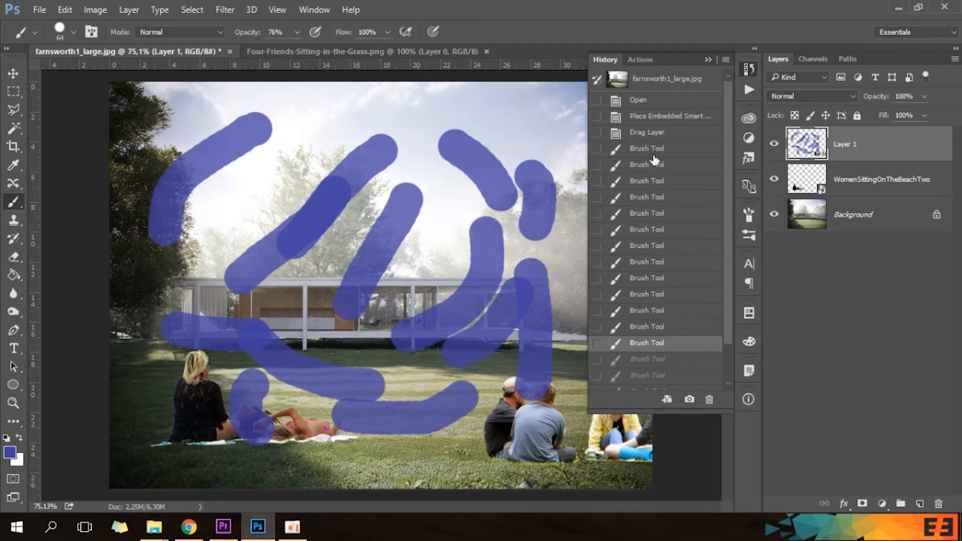
left_click(652, 134)
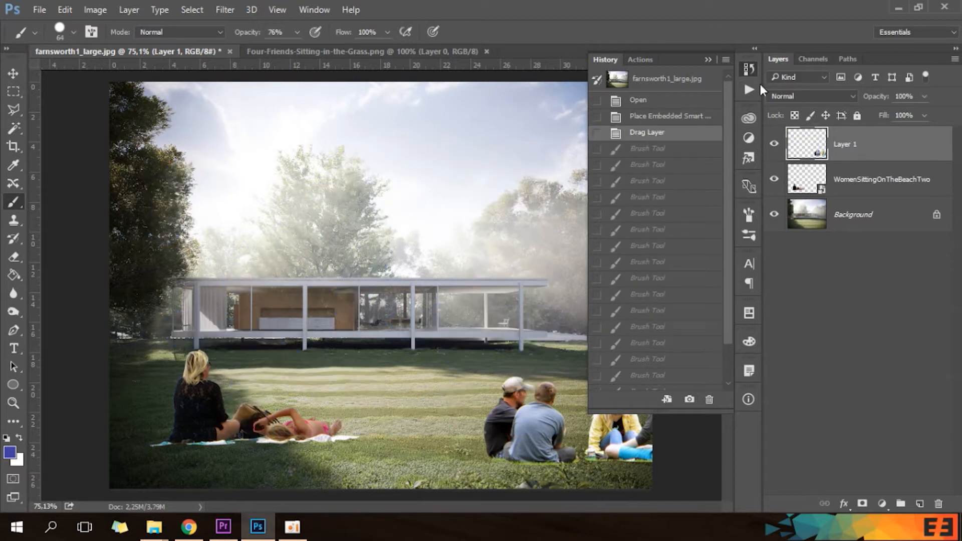
left_click(750, 72)
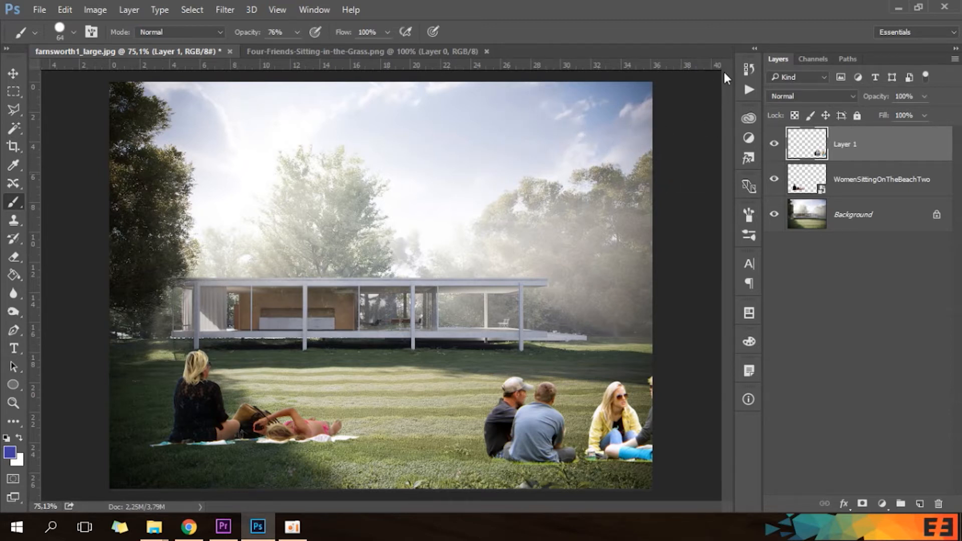
left_click(749, 69)
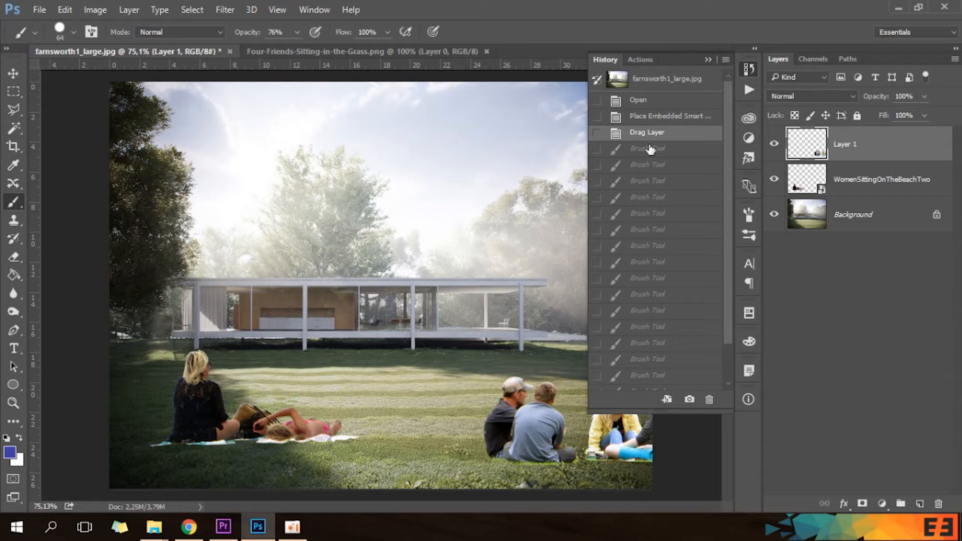
scroll(658, 197, "down", 2)
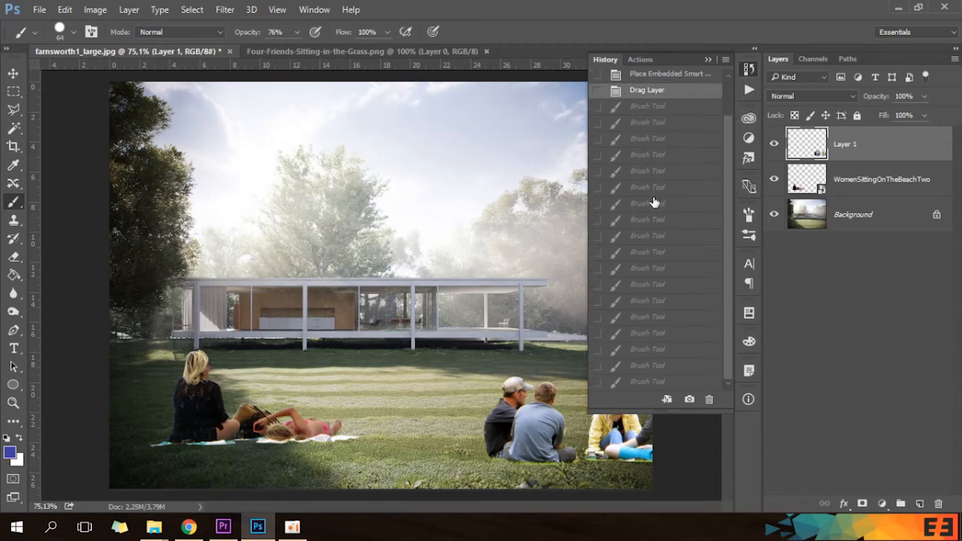
scroll(655, 203, "up", 2)
left_click(750, 70)
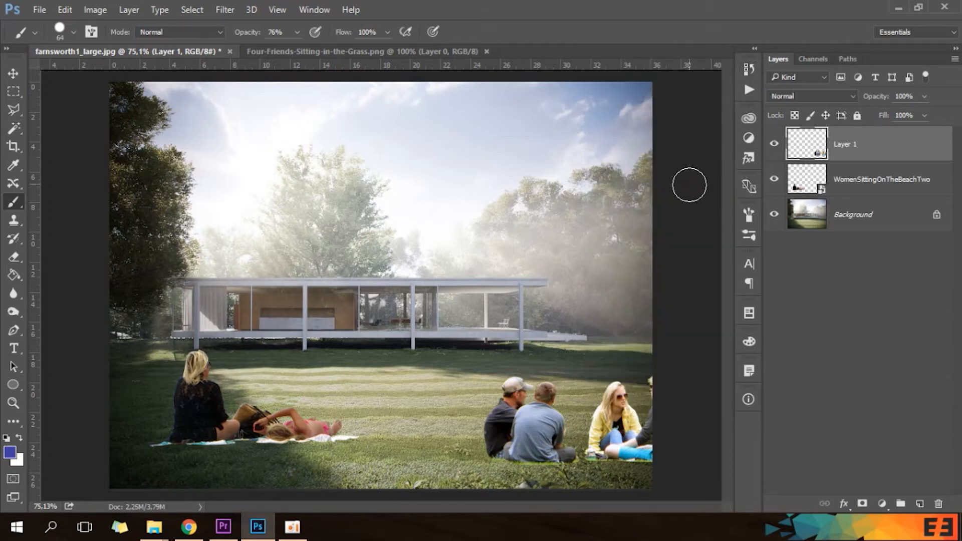
Inspect the History States setting in the Performance preferences.
key("ctrl+k")
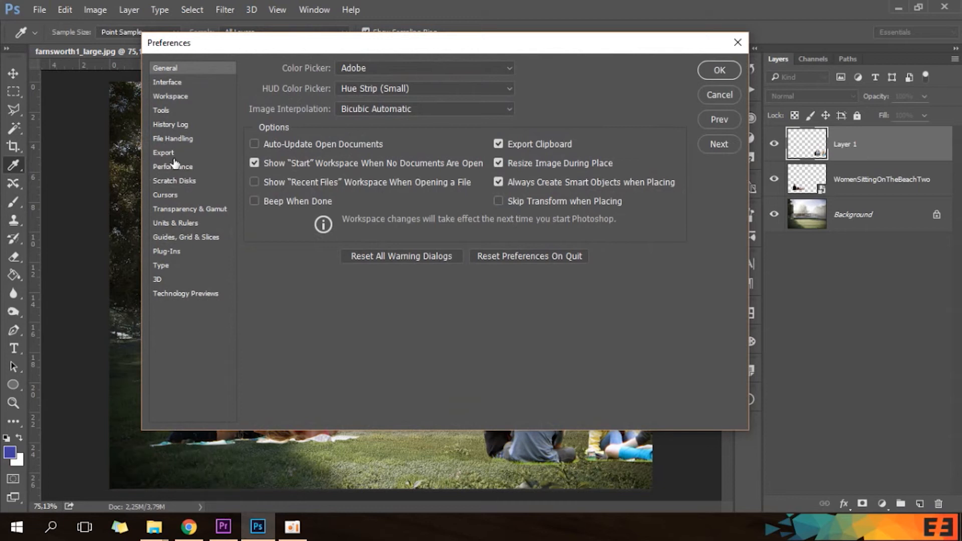
left_click(175, 167)
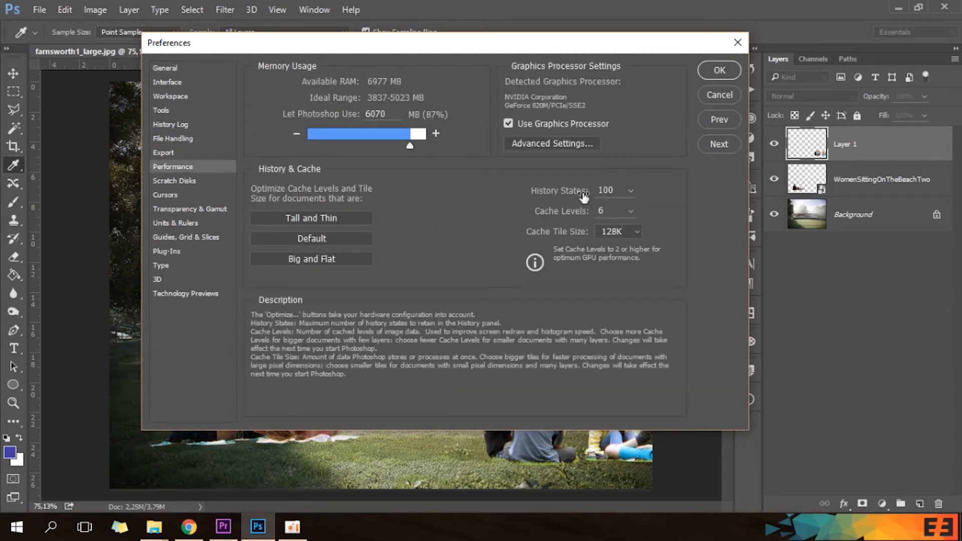
left_click(631, 191)
left_click(659, 179)
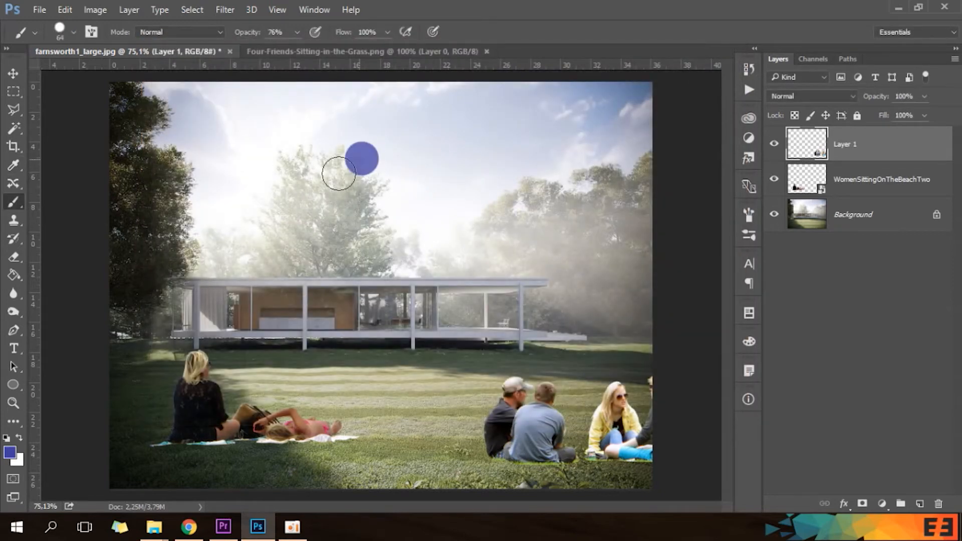
Paint seven short blue strokes over the trees, house and lawn on Layer 1.
left_click_drag(339, 174, 303, 216)
left_click_drag(471, 256, 370, 309)
left_click_drag(284, 190, 263, 250)
left_click_drag(416, 321, 468, 348)
left_click_drag(285, 380, 246, 369)
left_click_drag(358, 267, 382, 259)
left_click_drag(472, 165, 479, 150)
Restore the Drag Layer history state to discard the seven strokes, and activate the Rectangular Marquee tool.
left_click(749, 68)
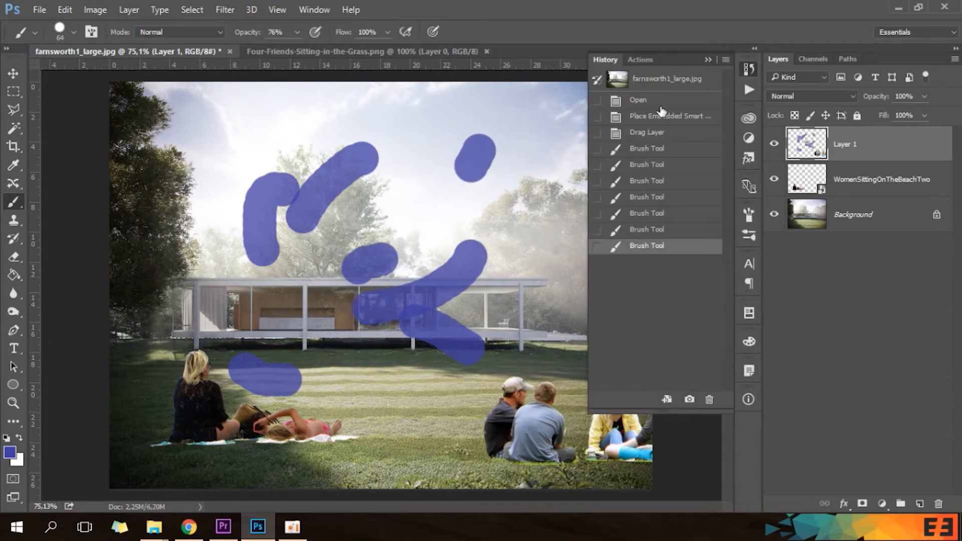
left_click(649, 135)
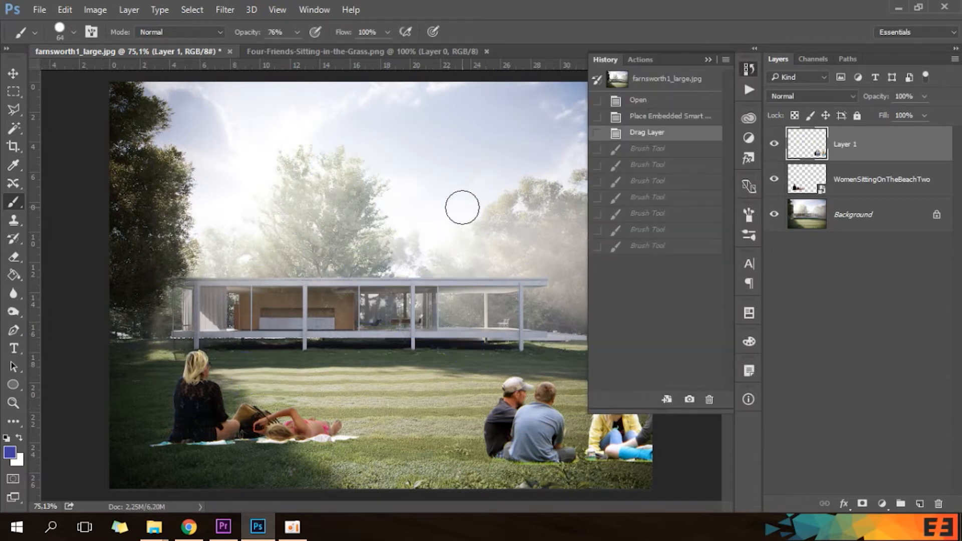
left_click(11, 94)
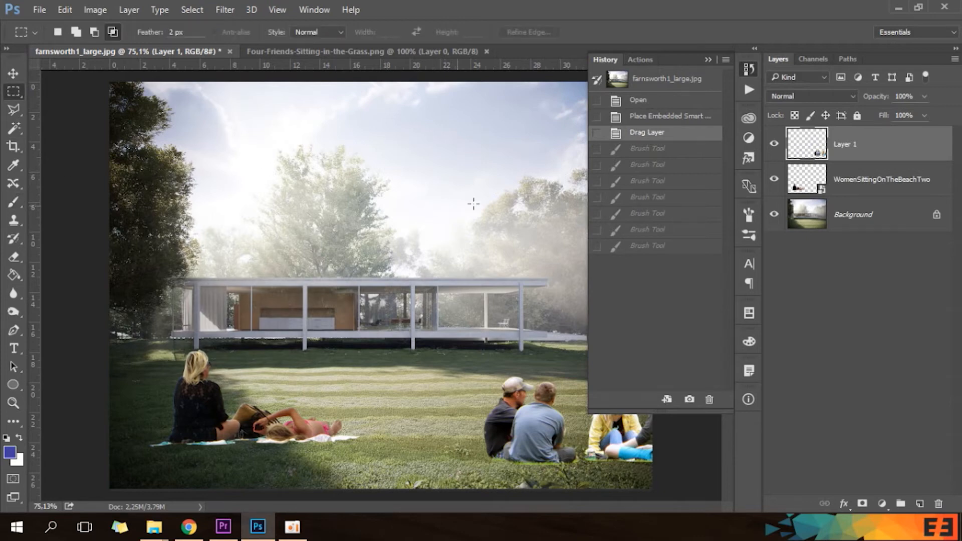
left_click(749, 69)
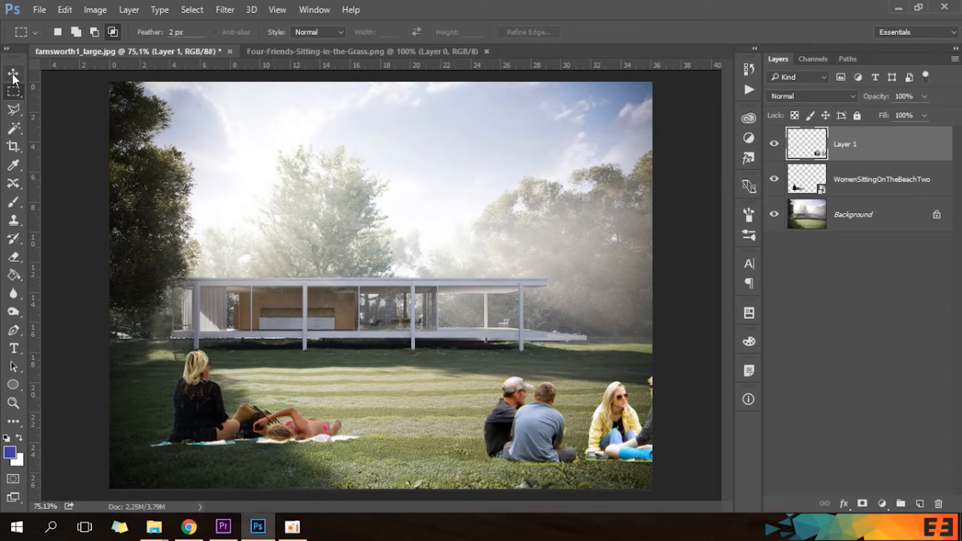
Move the four friends left and slightly up until all fit in the image, and shift the WomenSittingOnTheBeachTwo layer slightly right.
key("v")
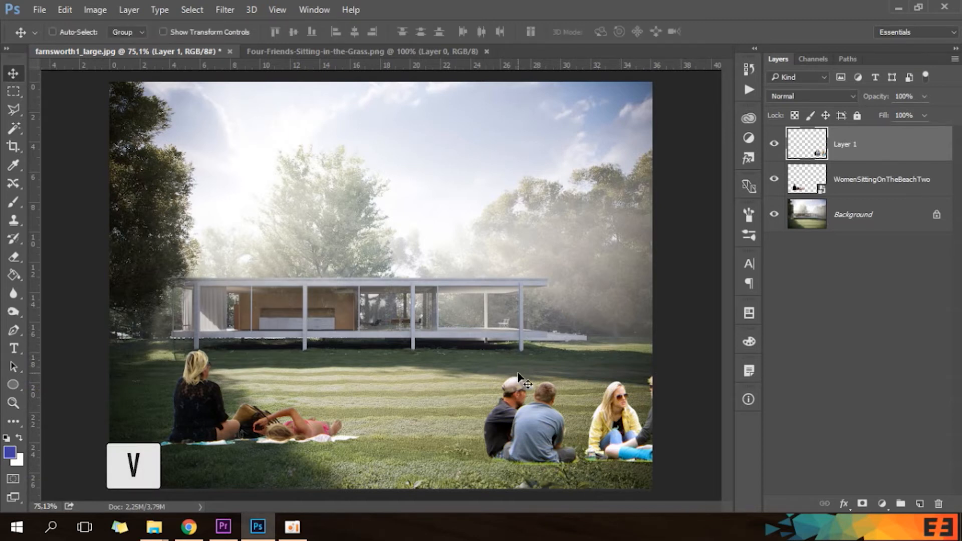
left_click_drag(540, 430, 466, 414)
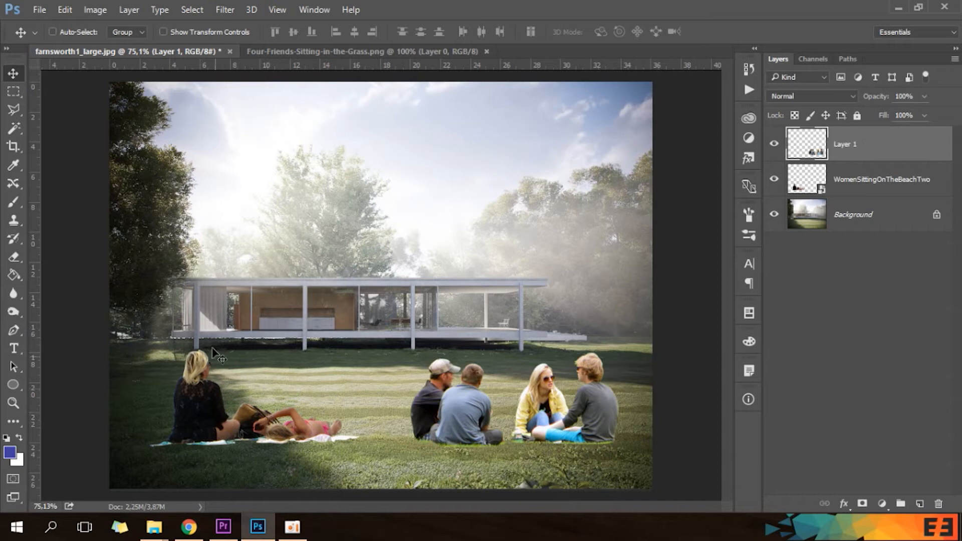
mouse_move(205, 426)
left_mouse_down()
mouse_move(226, 361)
mouse_move(185, 401)
mouse_move(205, 421)
left_mouse_up()
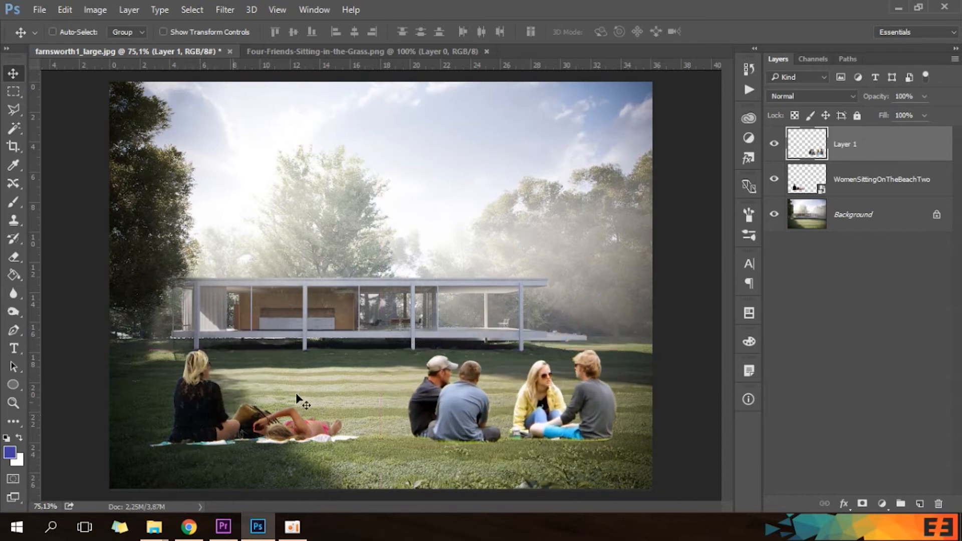
left_click(895, 182)
mouse_move(242, 427)
left_mouse_down()
mouse_move(284, 393)
mouse_move(255, 409)
mouse_move(256, 423)
left_mouse_up()
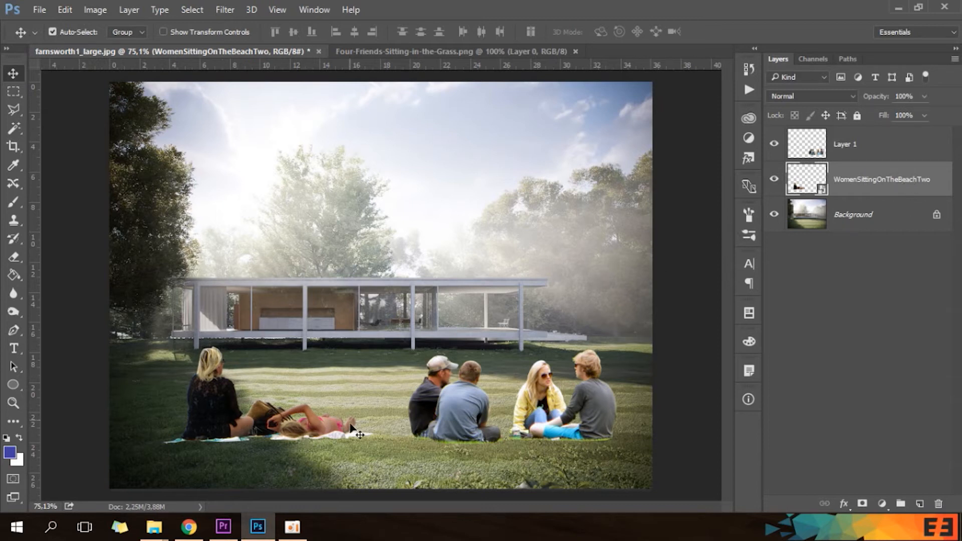
With Auto-Select on, reposition the two women and the four friends slightly on the lawn.
mouse_move(224, 435)
left_mouse_down()
mouse_move(214, 405)
mouse_move(200, 440)
mouse_move(210, 430)
left_mouse_up()
mouse_move(444, 426)
left_mouse_down()
mouse_move(466, 386)
mouse_move(434, 401)
mouse_move(435, 411)
left_mouse_up()
left_click_drag(252, 421, 273, 419)
left_click_drag(423, 419, 469, 410)
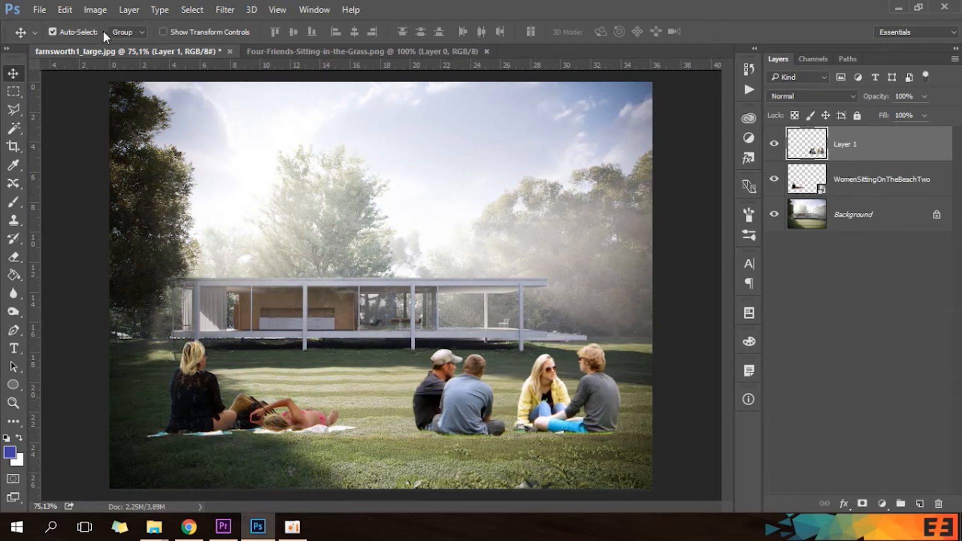
mouse_move(329, 412)
left_mouse_down()
mouse_move(296, 413)
mouse_move(324, 411)
left_mouse_up()
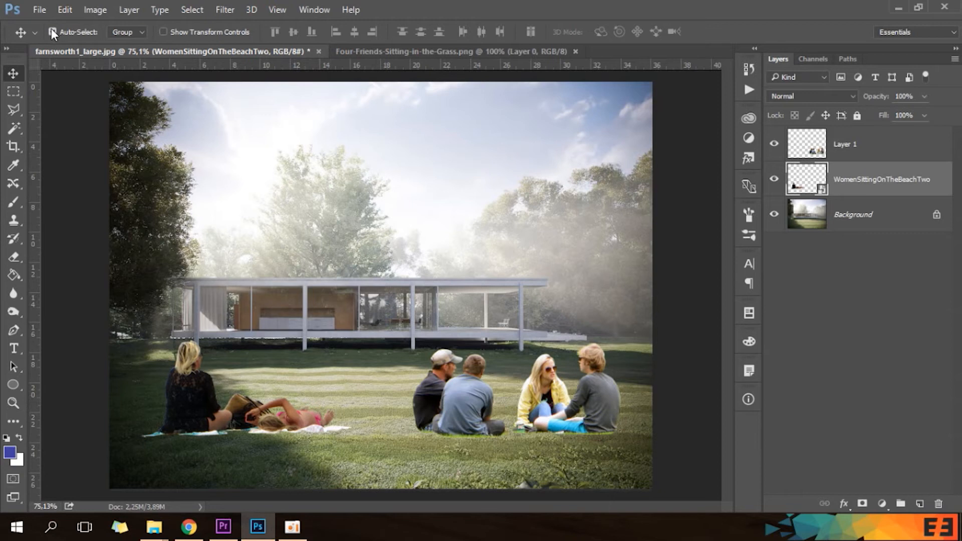
With Auto-Select off, move the four friends on Layer 1 slightly left toward the women.
left_click(887, 156)
left_click_drag(575, 423, 555, 426)
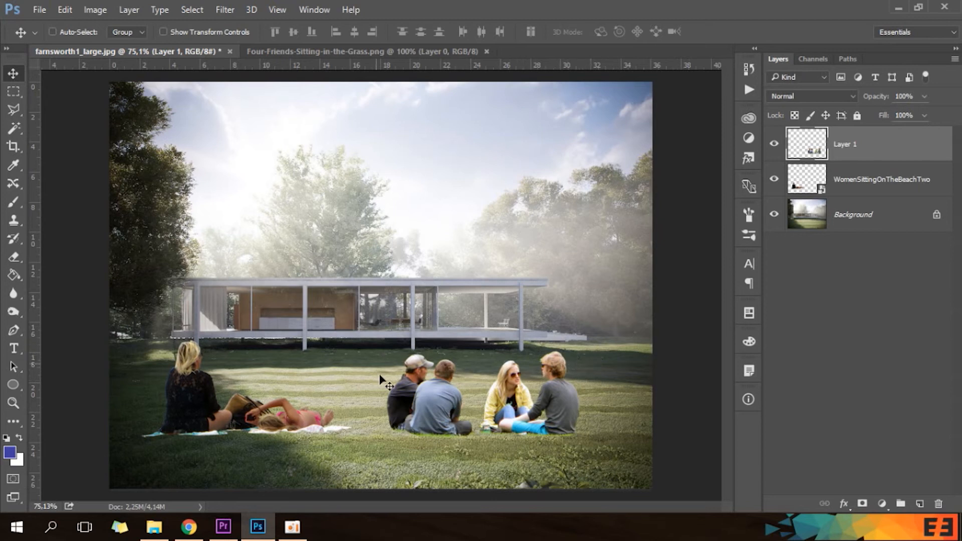
mouse_move(554, 415)
left_mouse_down()
mouse_move(590, 399)
mouse_move(554, 411)
mouse_move(591, 415)
mouse_move(562, 416)
left_mouse_up()
Free-transform the four friends on Layer 1 to about 109% size with about 0.09° rotation, shifted slightly toward the women.
key("ctrl+t")
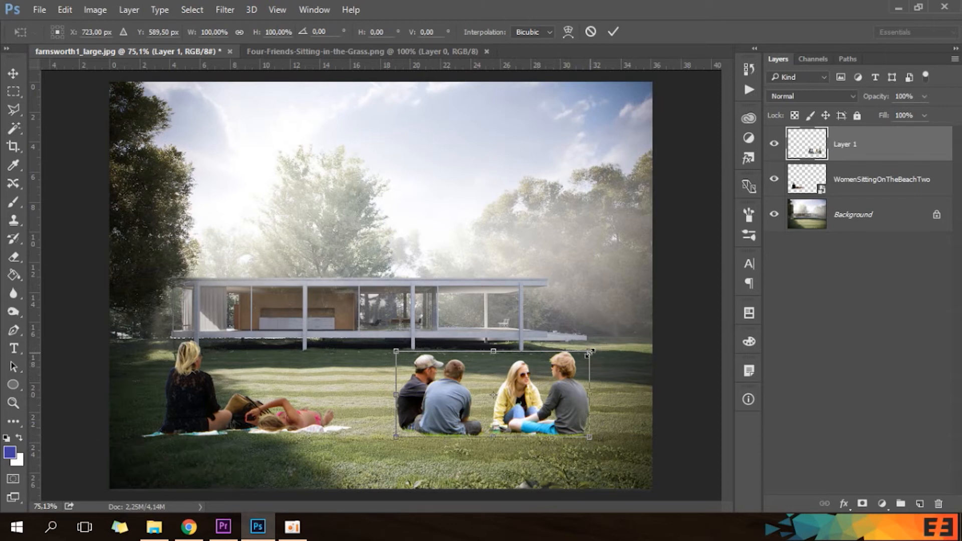
mouse_move(595, 350)
left_mouse_down()
mouse_move(655, 331)
mouse_move(512, 389)
mouse_move(578, 371)
mouse_move(481, 415)
mouse_move(535, 394)
mouse_move(613, 327)
mouse_move(608, 341)
left_mouse_up()
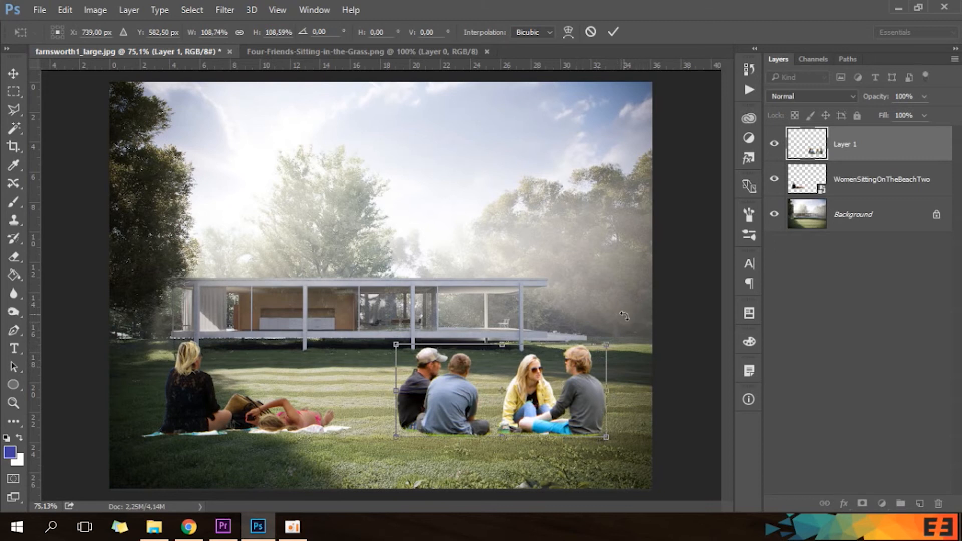
mouse_move(634, 325)
left_mouse_down()
mouse_move(642, 346)
mouse_move(635, 280)
mouse_move(657, 357)
mouse_move(640, 276)
mouse_move(645, 325)
left_mouse_up()
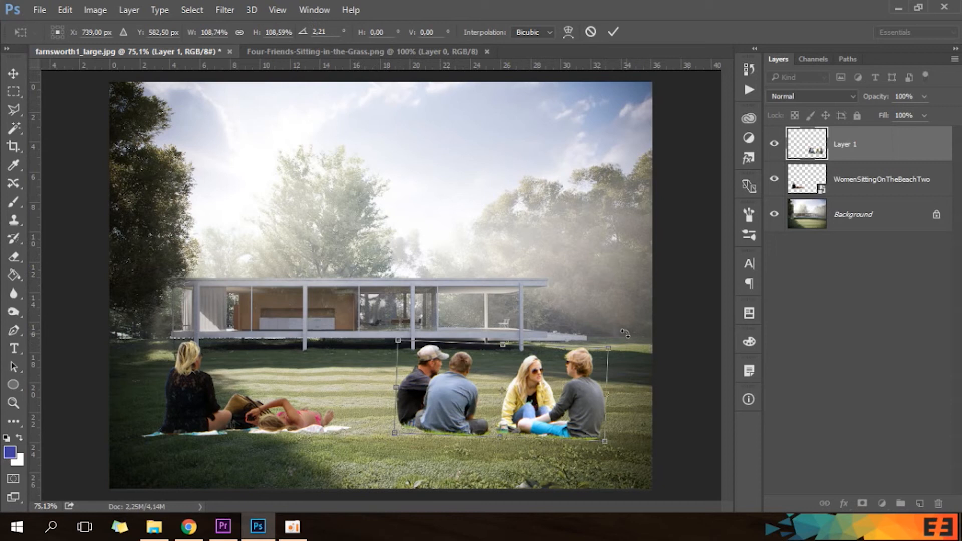
left_click_drag(628, 343, 630, 337)
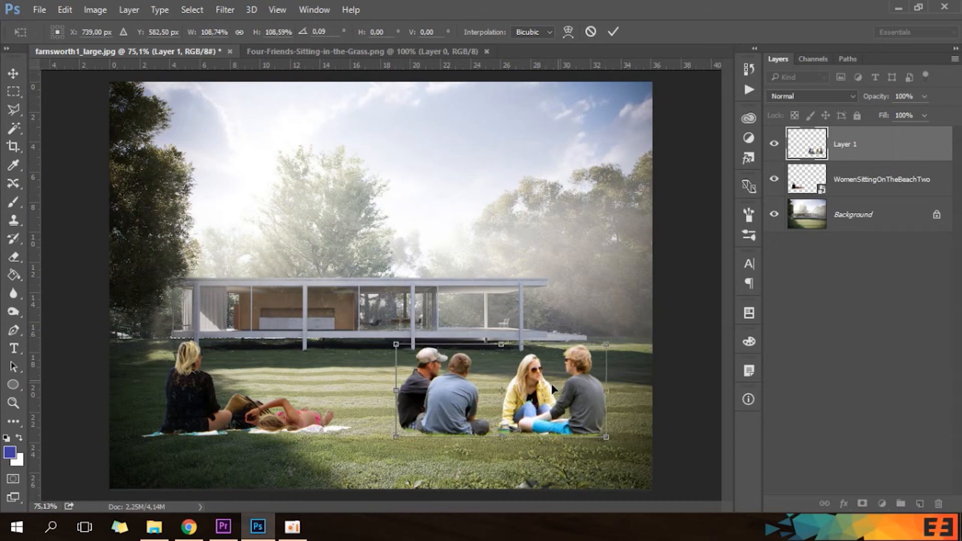
left_click_drag(560, 399, 553, 399)
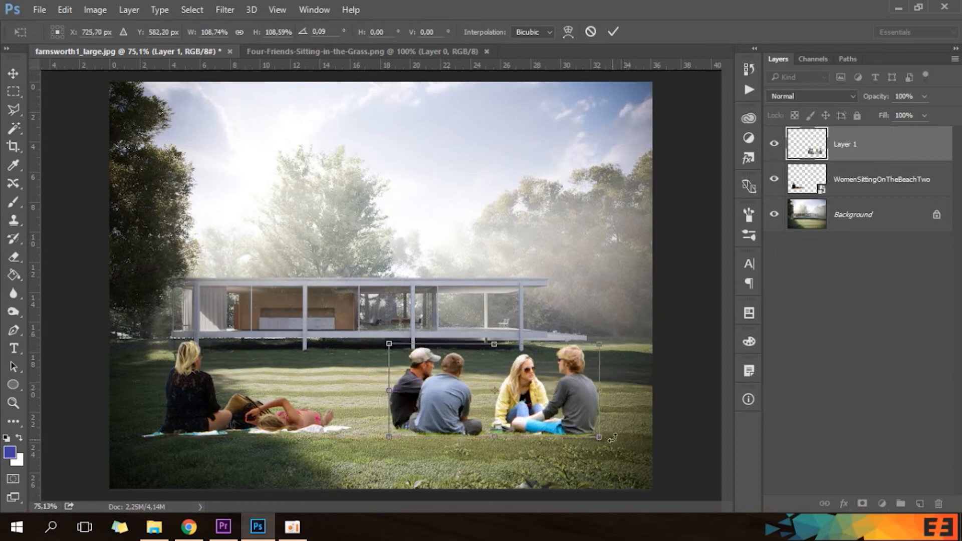
key("Return")
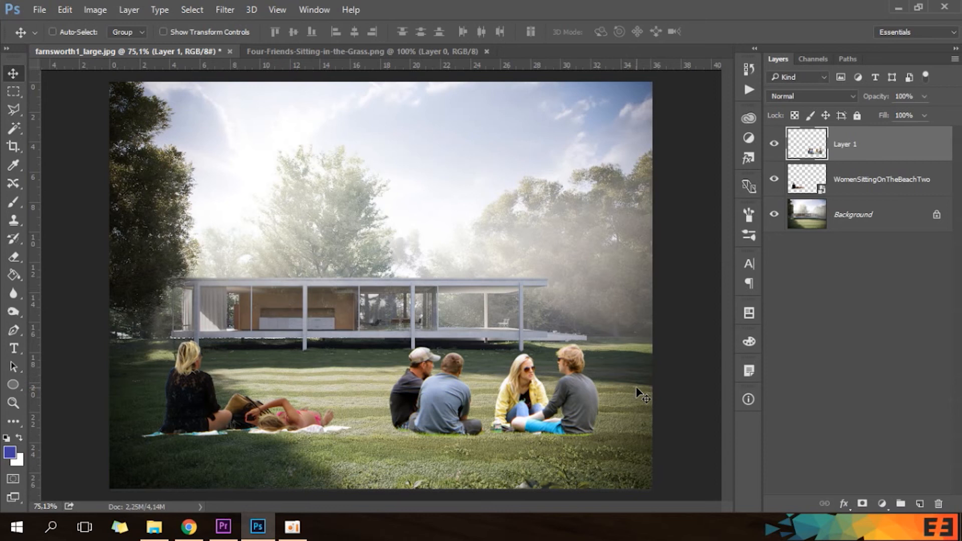
Try a Perspective transform on the four friends that makes the right-hand pair smaller, and discard it.
key("ctrl+t")
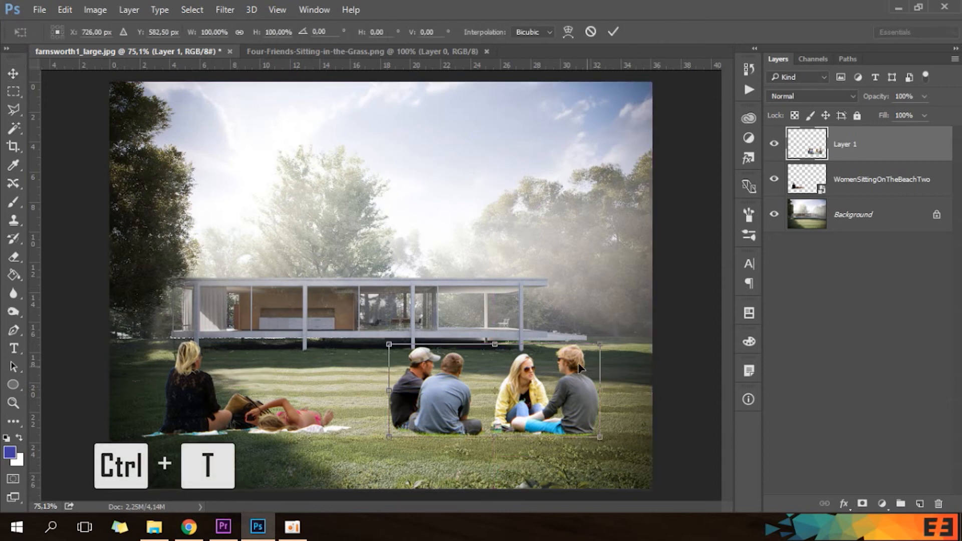
right_click(531, 365)
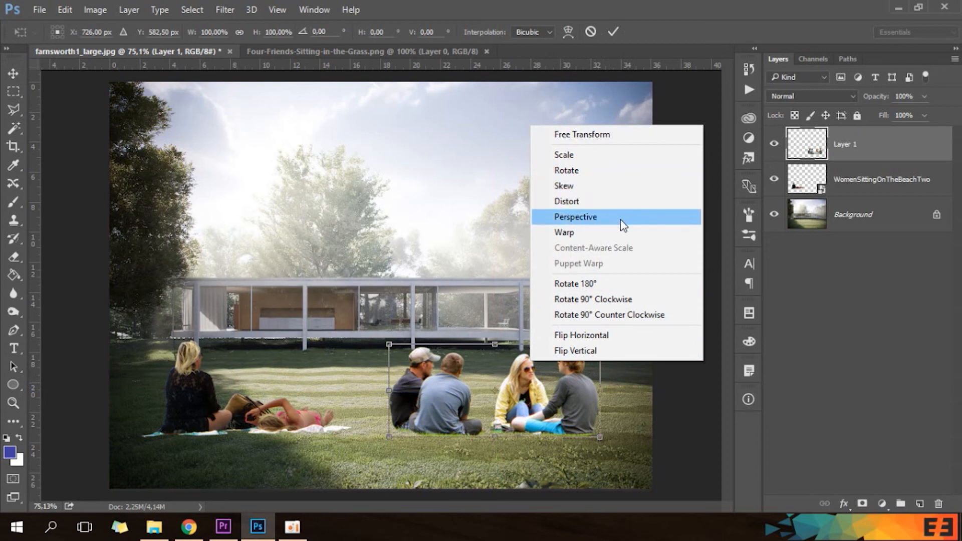
left_click(607, 221)
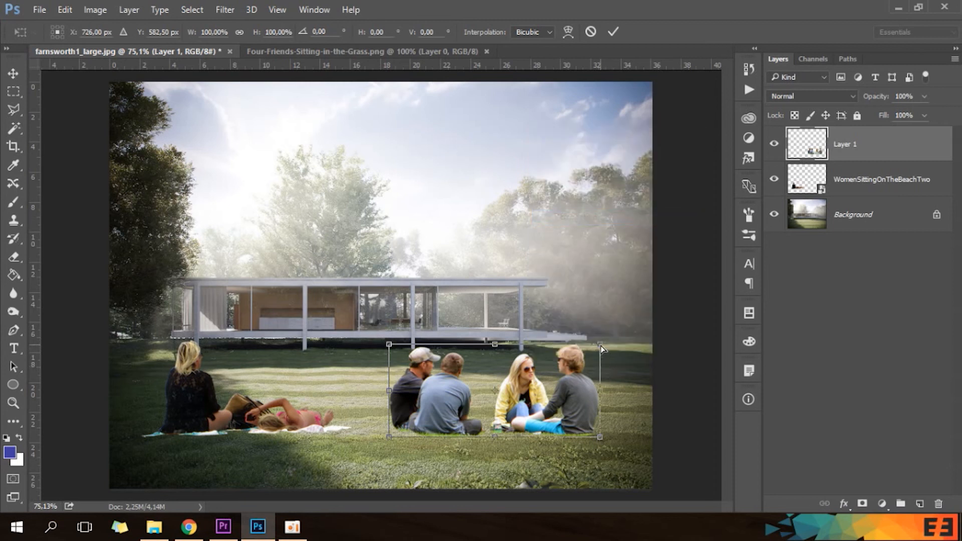
left_click_drag(600, 346, 585, 347)
left_click_drag(561, 352, 584, 366)
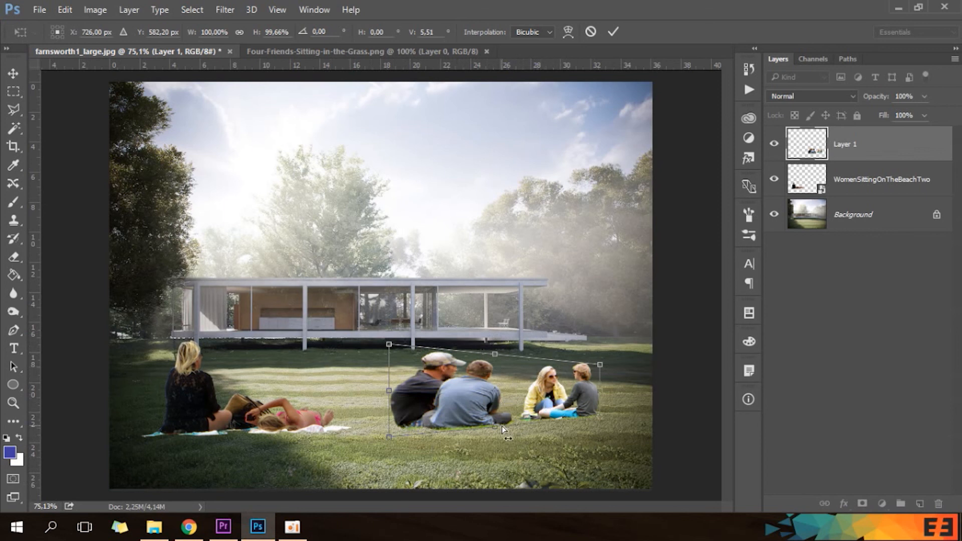
left_click(591, 32)
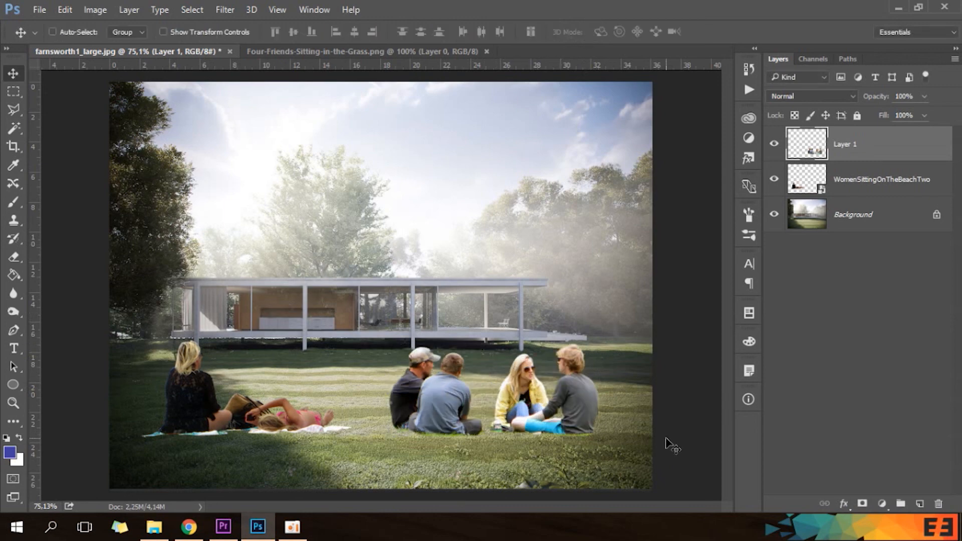